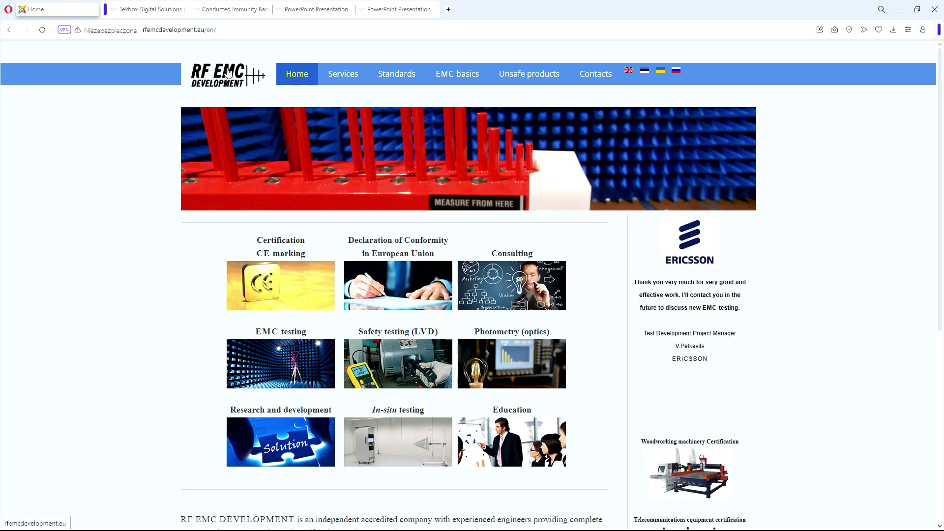
scroll(332, 430, "down", 2)
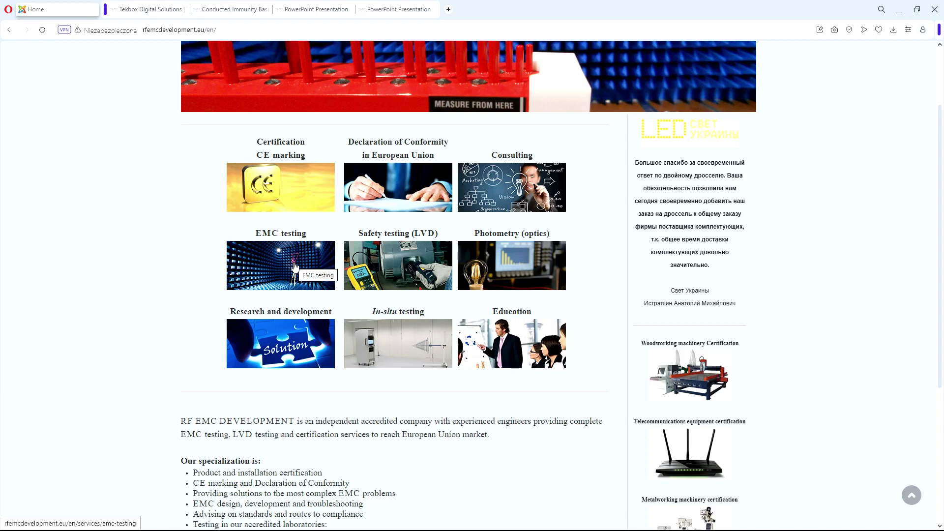
scroll(295, 273, "up", 2)
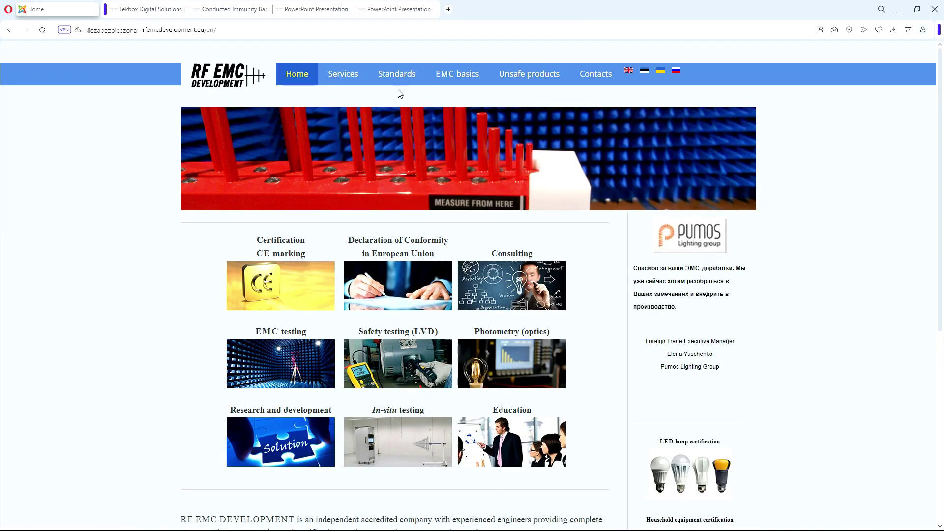
mouse_move(398, 75)
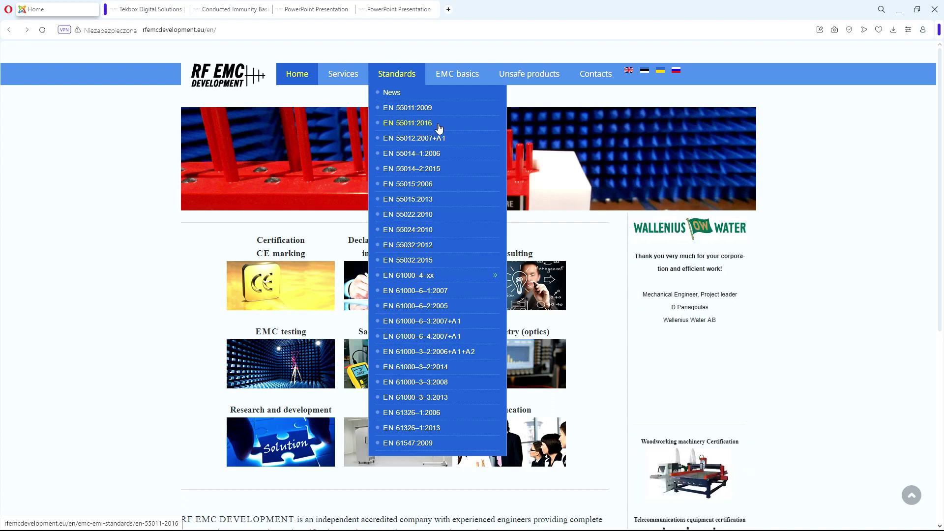
Open the EN 55011:2016 standard page, then select and deselect its heading text
left_click(422, 129)
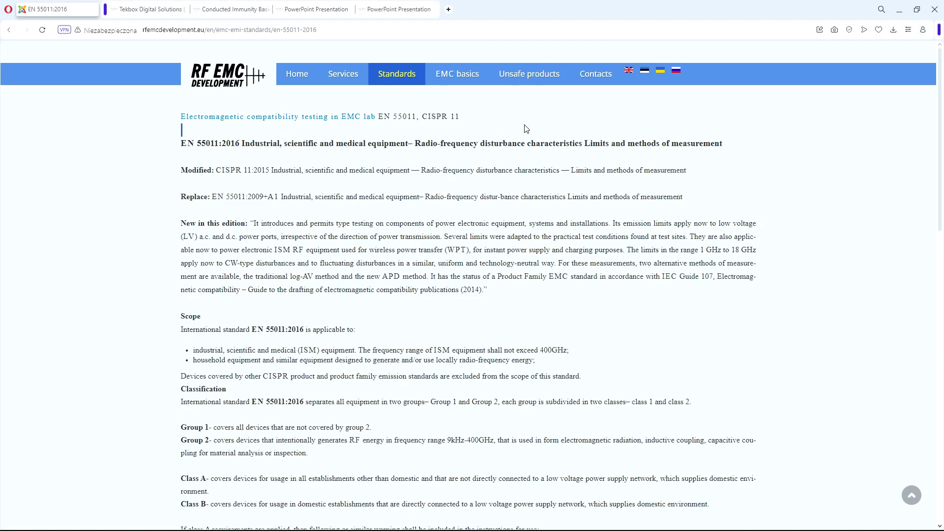
left_click_drag(182, 143, 512, 142)
left_click(528, 153)
scroll(264, 197, "down", 1)
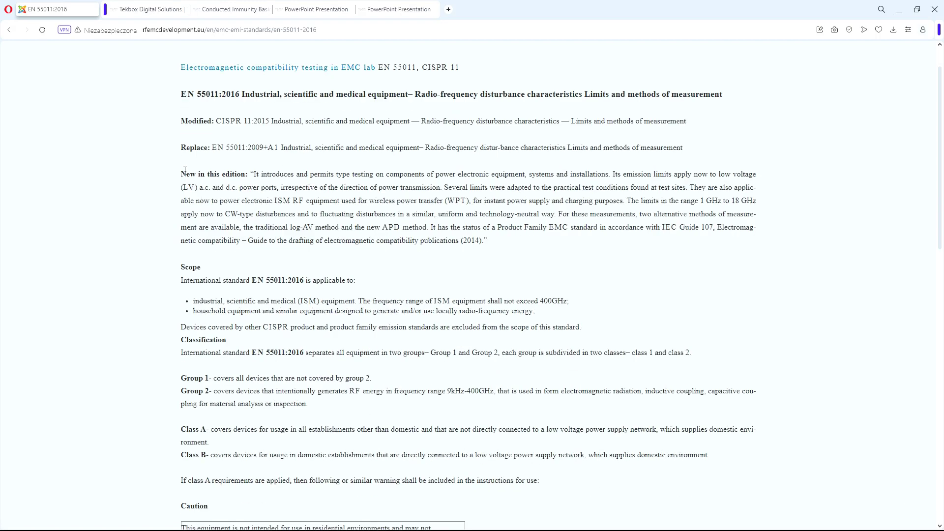
scroll(264, 250, "down", 1)
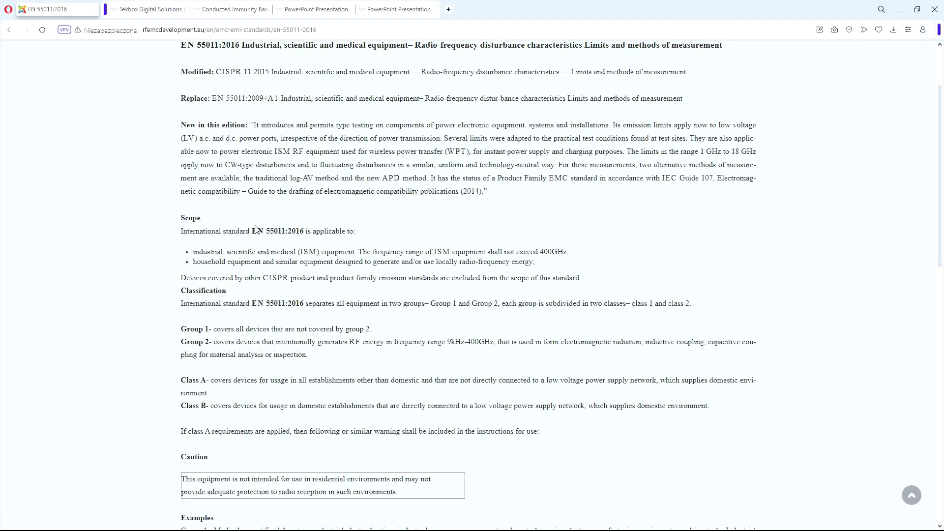
scroll(170, 270, "down", 1)
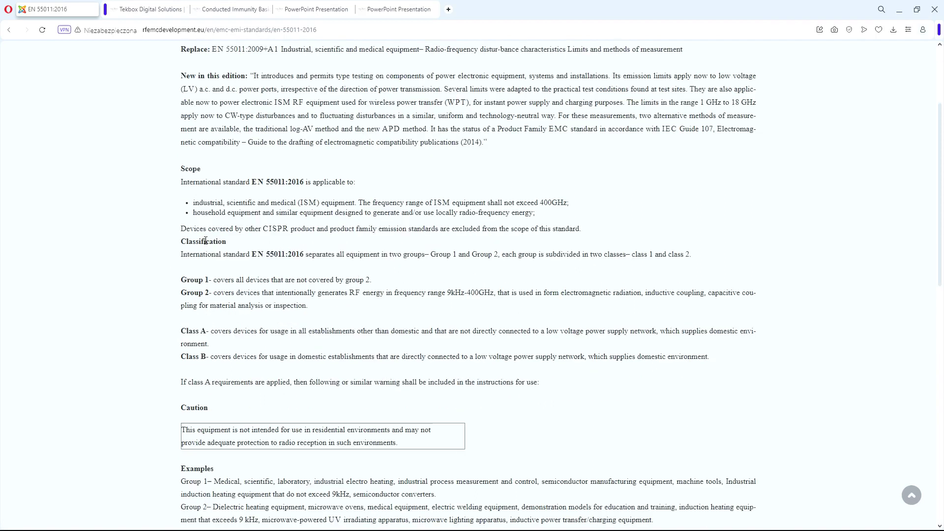
scroll(225, 374, "down", 3)
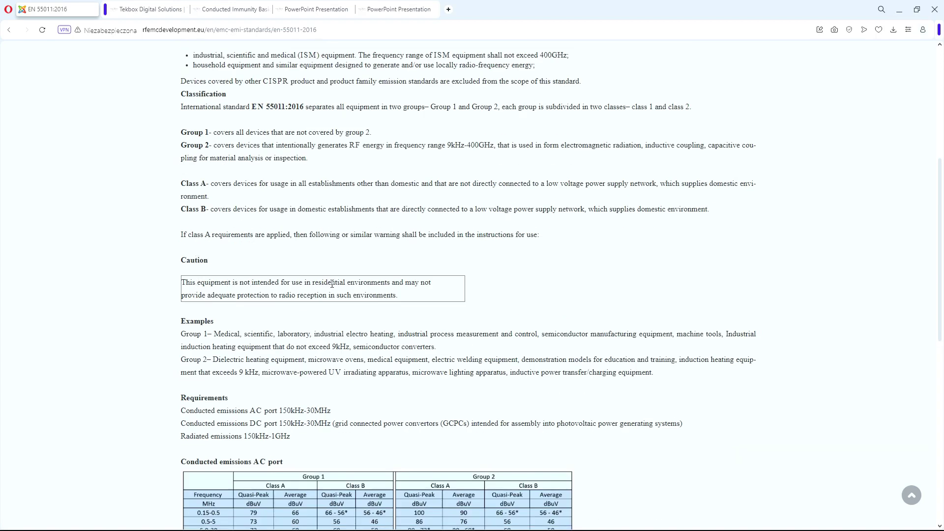
scroll(408, 285, "down", 2)
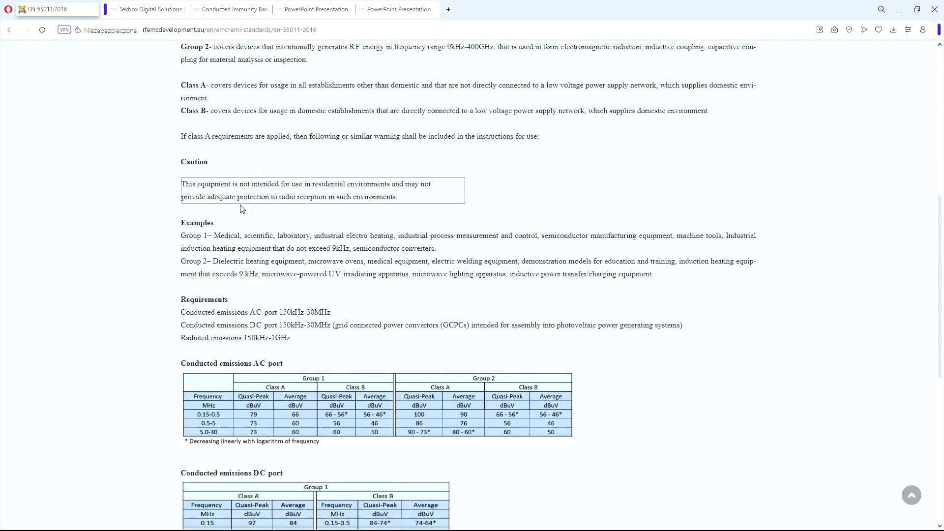
scroll(268, 232, "down", 2)
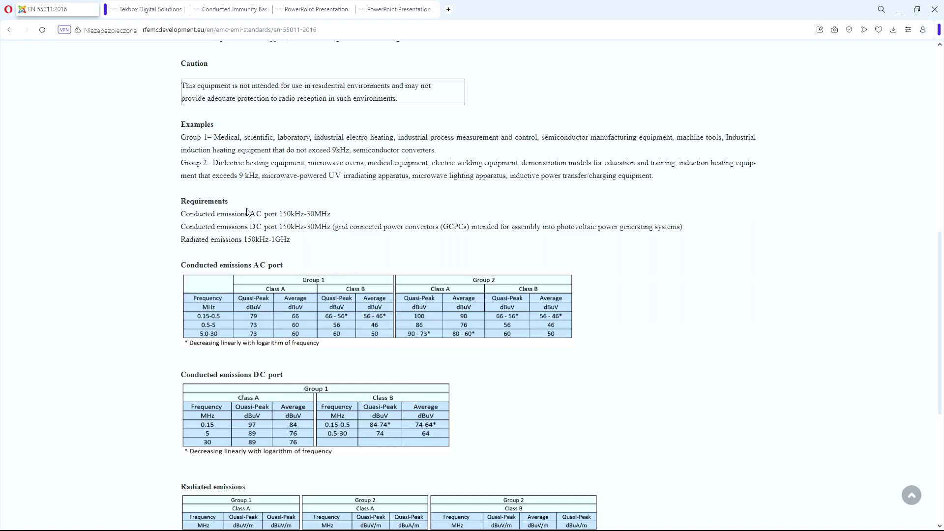
scroll(235, 187, "down", 3)
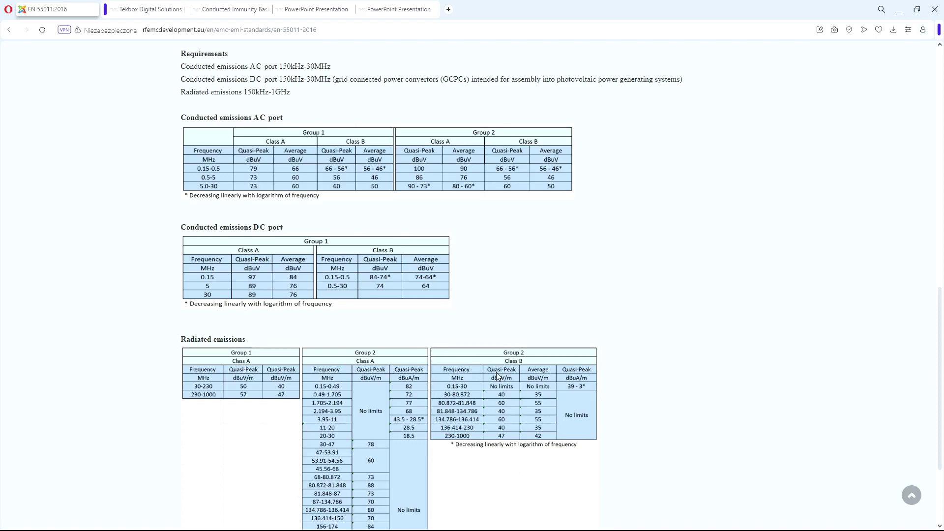
scroll(498, 375, "up", 9)
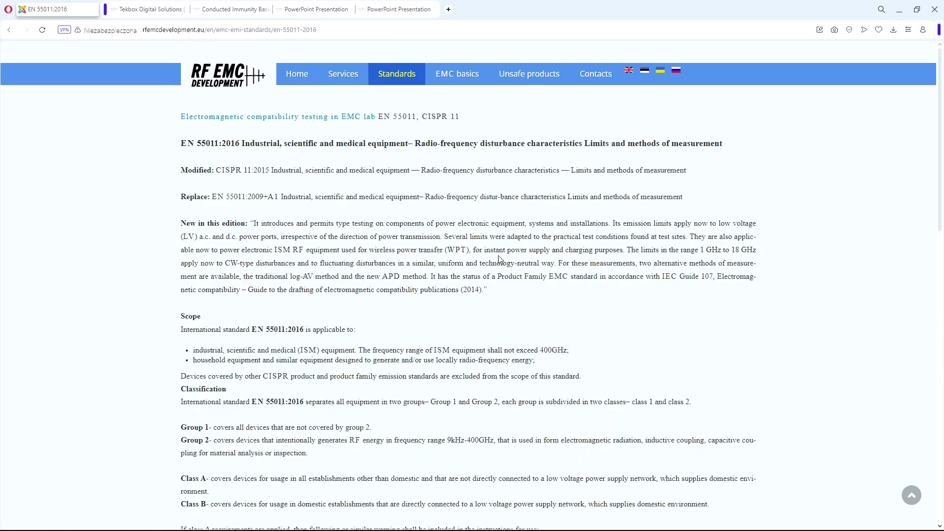
mouse_move(397, 74)
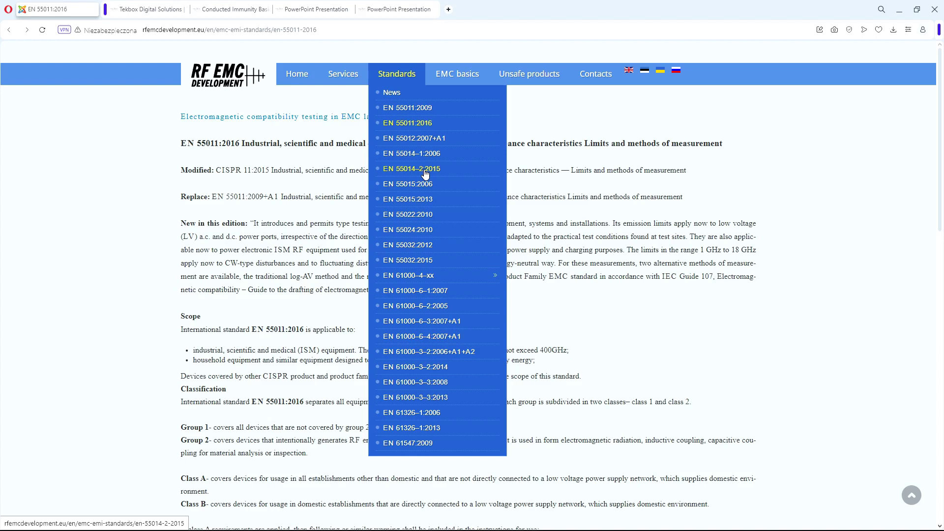
Read the EN 55014-2:2015 immunity page down to Performance criterion C, then return to the top
left_click(426, 175)
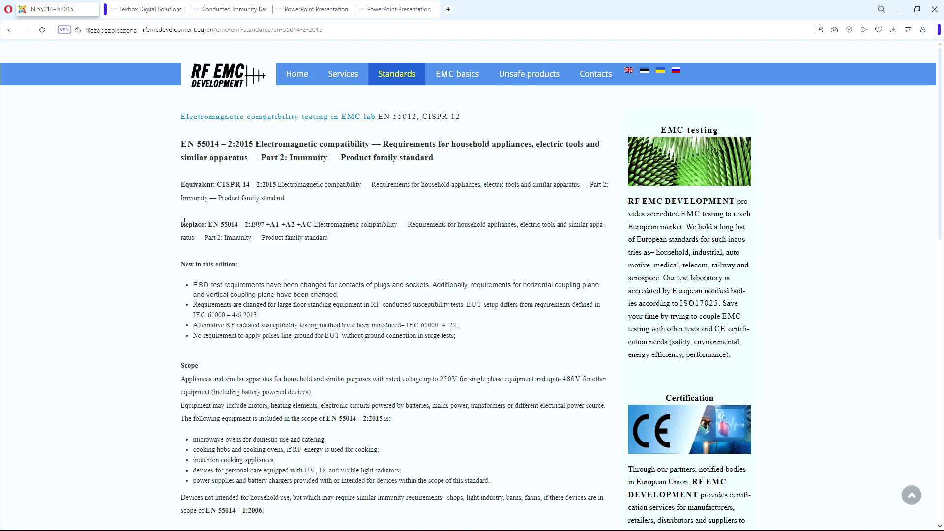
scroll(316, 266, "down", 1)
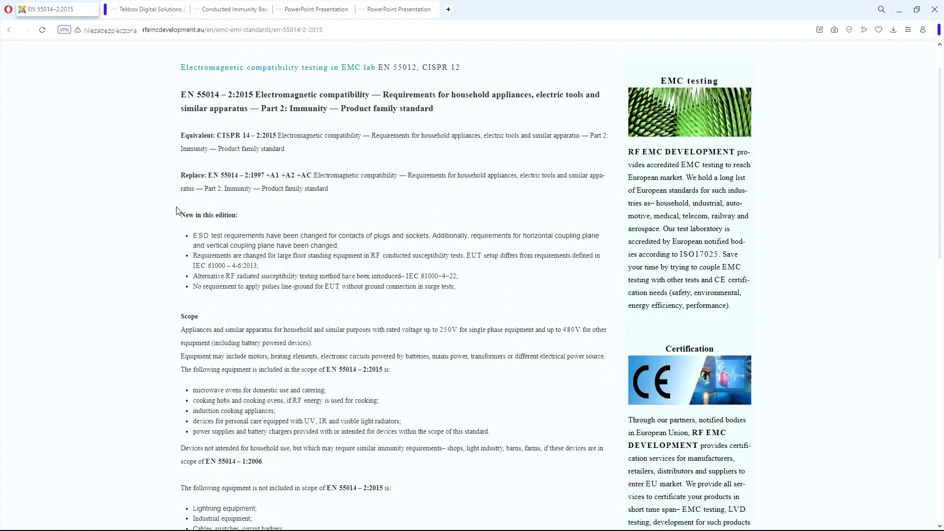
scroll(267, 221, "down", 2)
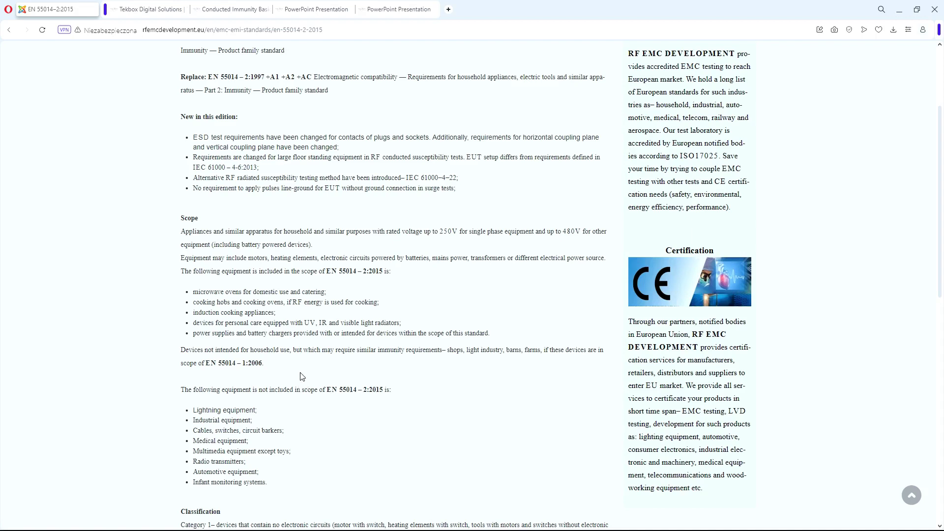
scroll(310, 378, "down", 2)
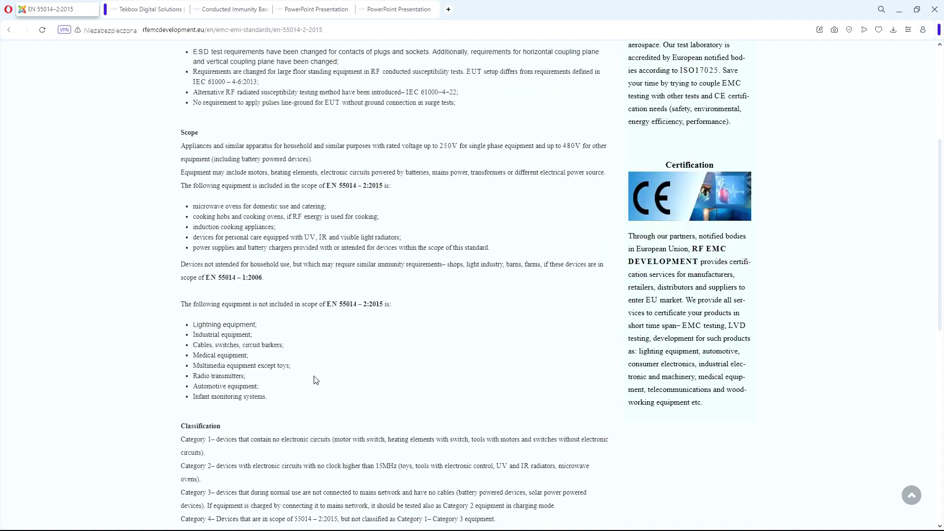
scroll(325, 333, "down", 4)
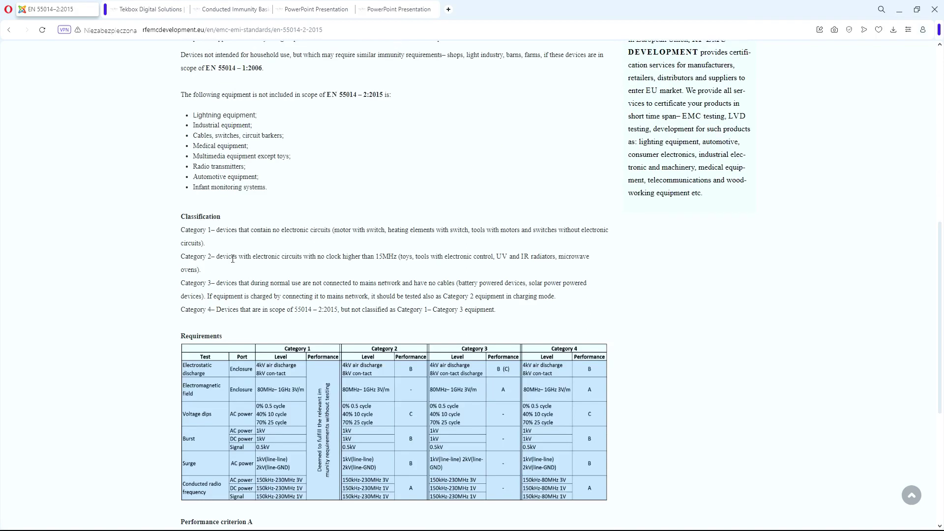
scroll(211, 312, "down", 3)
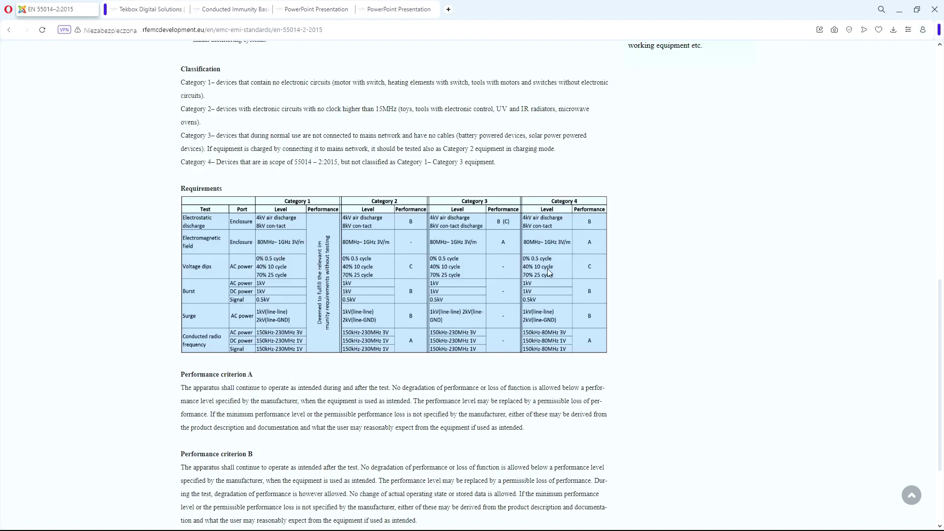
scroll(413, 303, "down", 2)
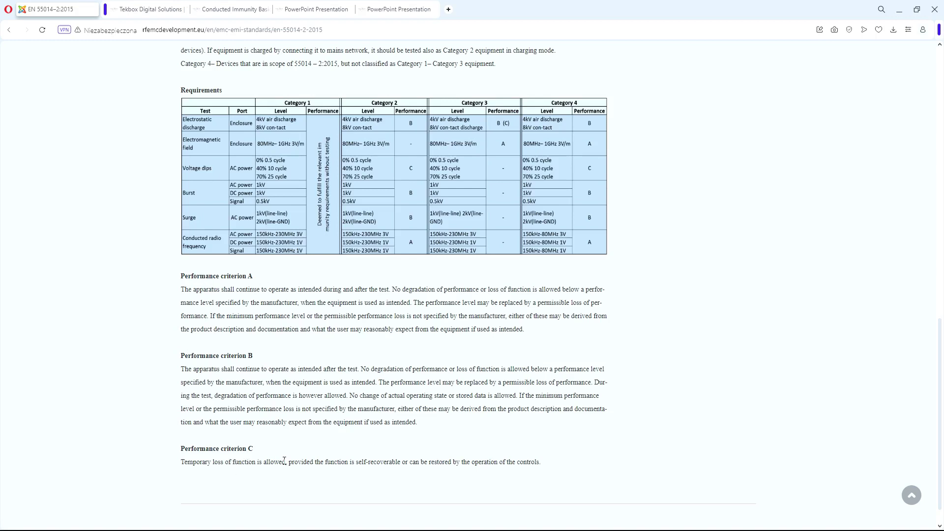
key("Home")
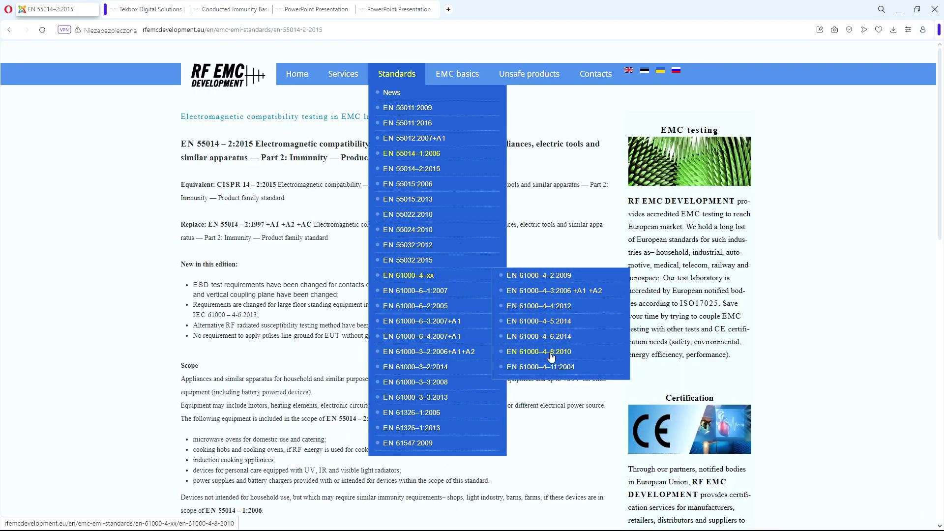
Browse the EN 61000-4-5:2014 surge immunity page's injection network diagrams, then return to the top
left_click(550, 326)
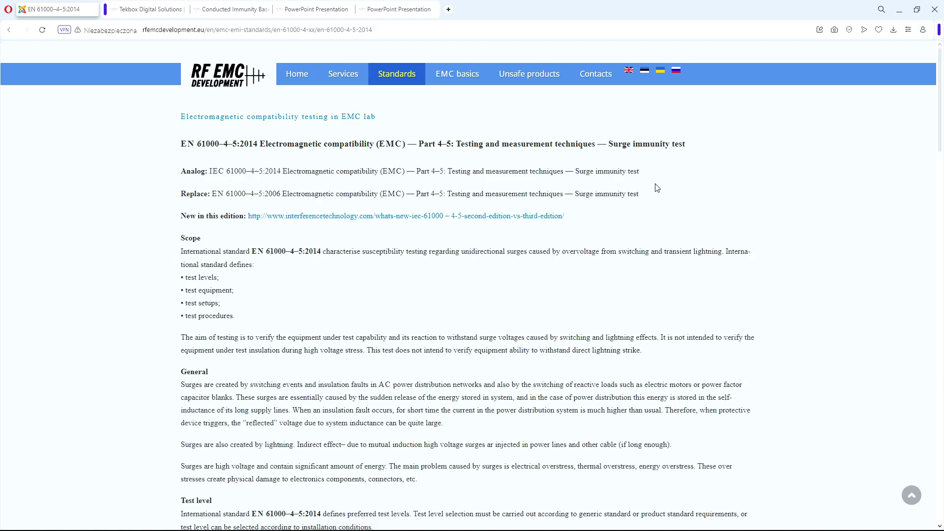
scroll(656, 188, "down", 5)
scroll(701, 194, "down", 5)
scroll(703, 203, "down", 5)
scroll(700, 204, "down", 5)
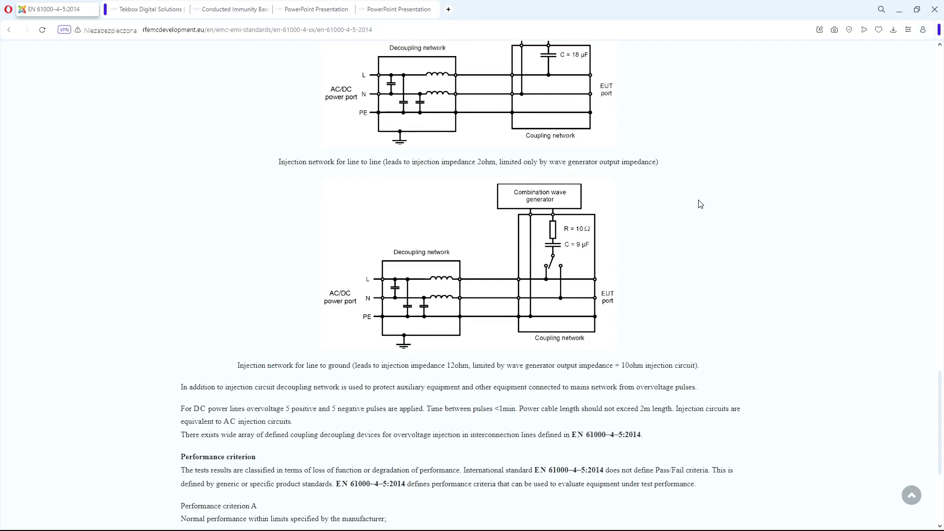
key("Home")
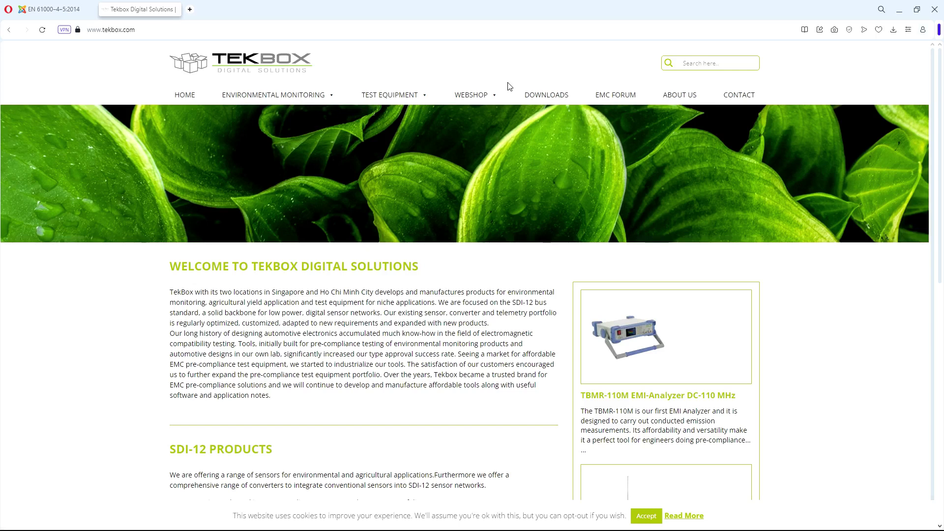
From Tekbox's Test Equipment downloads, open TBMA1's Radiated Emission Testing PDF in a new tab
left_click(552, 95)
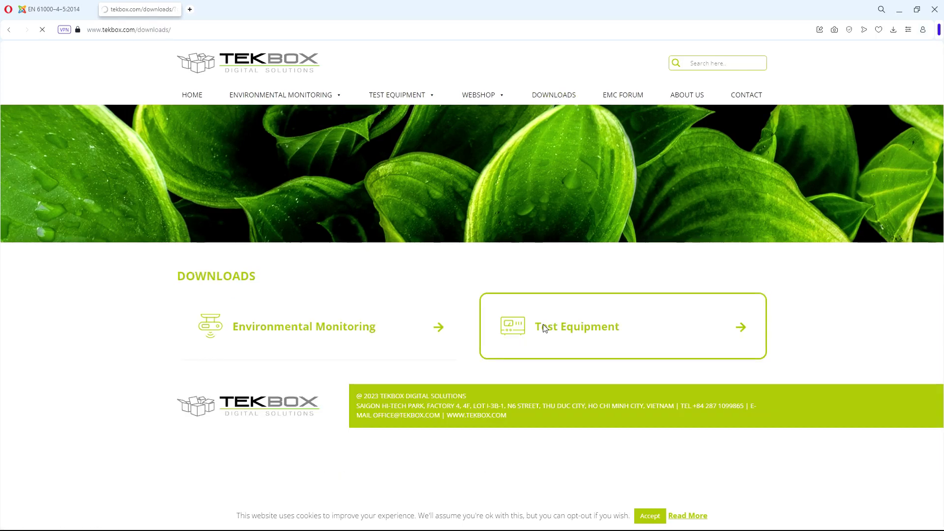
left_click(544, 330)
scroll(545, 329, "down", 3)
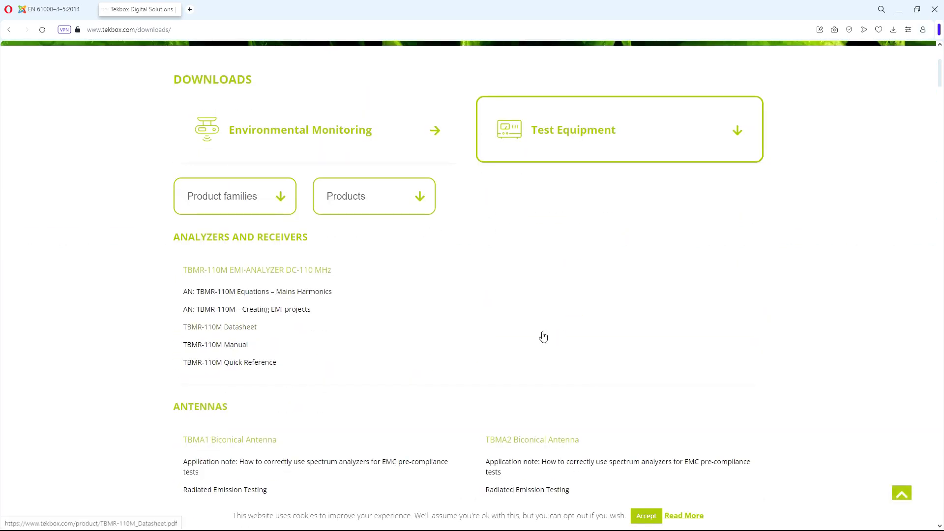
scroll(542, 336, "down", 1)
scroll(514, 251, "down", 1)
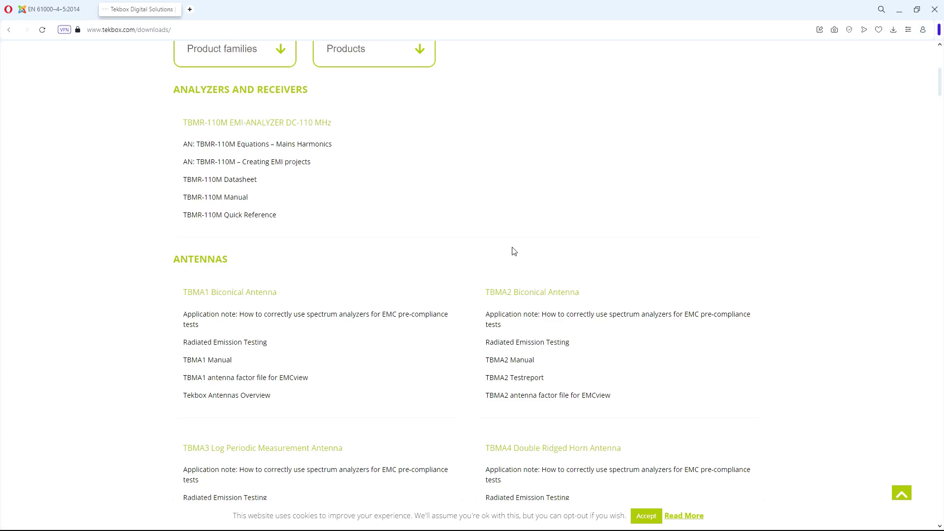
scroll(513, 252, "down", 1)
scroll(323, 236, "down", 1)
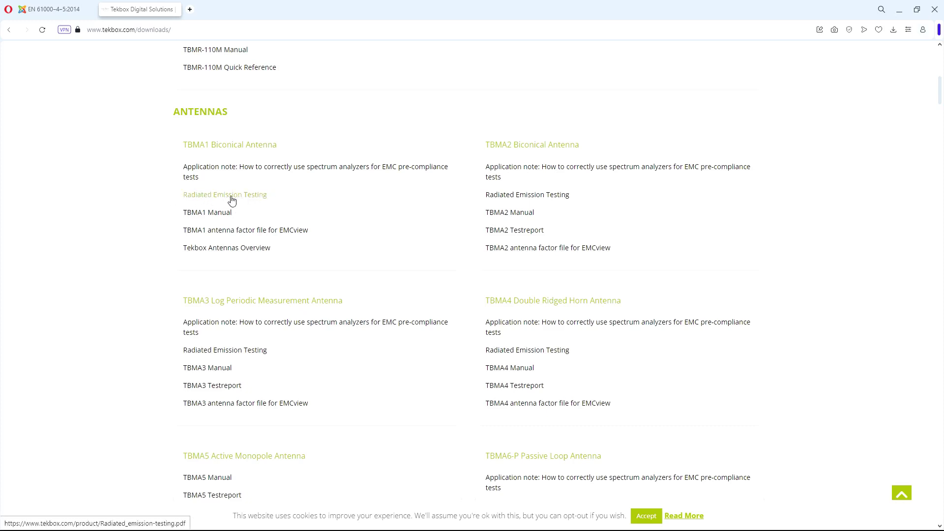
right_click(247, 199)
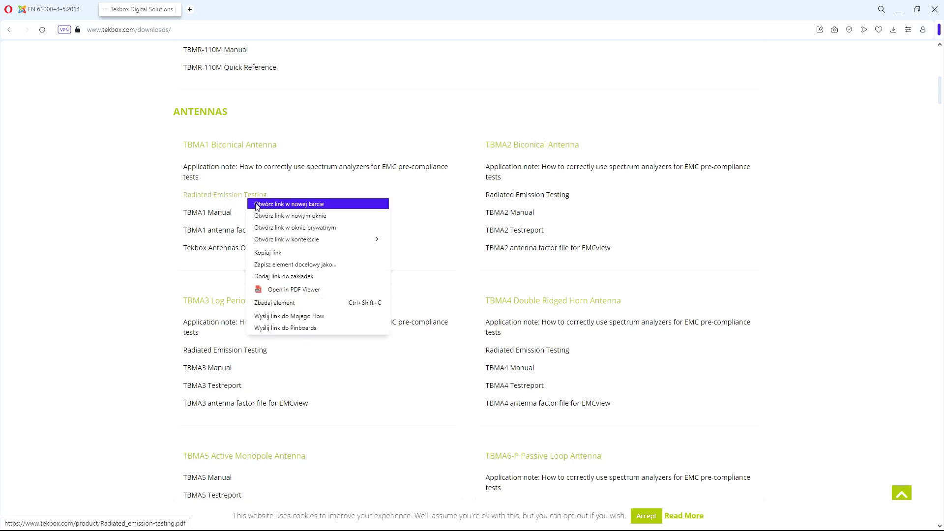
left_click(255, 204)
left_click(232, 13)
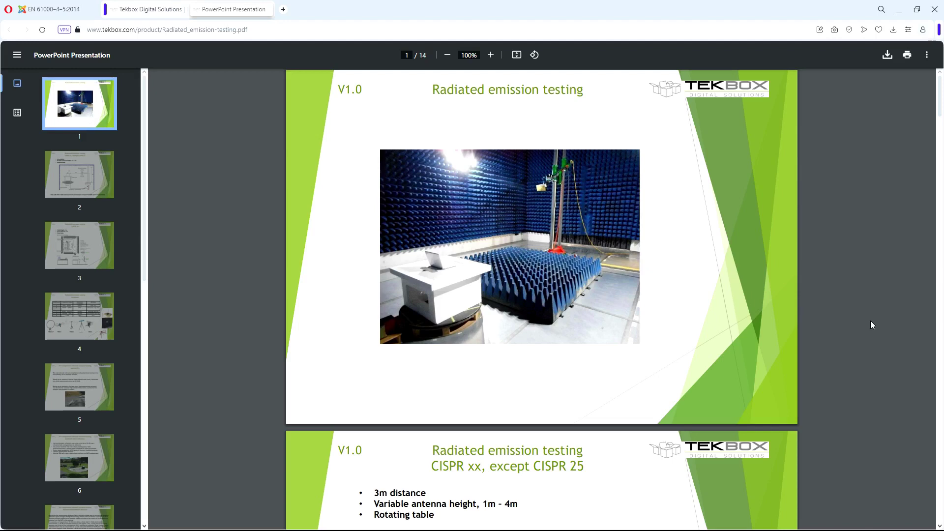
scroll(716, 263, "down", 1)
scroll(716, 263, "down", 1)
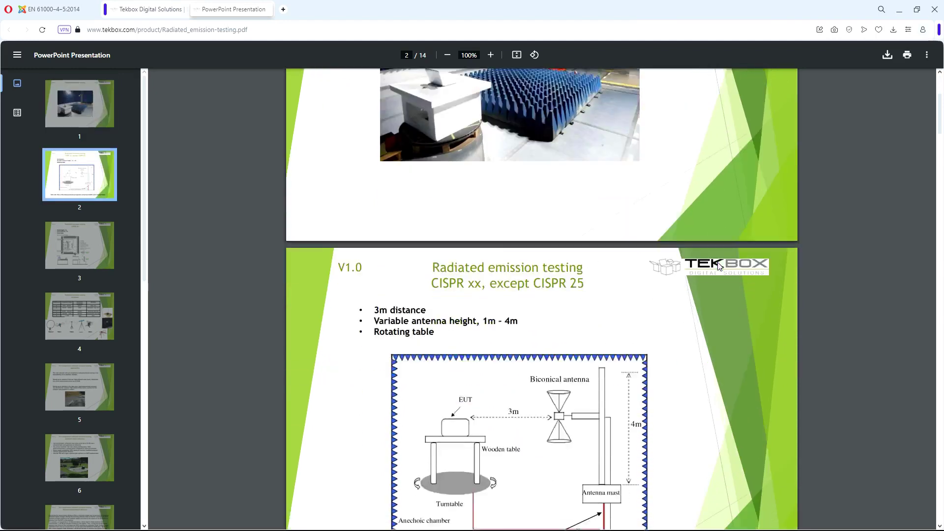
scroll(717, 263, "down", 2)
scroll(716, 262, "down", 1)
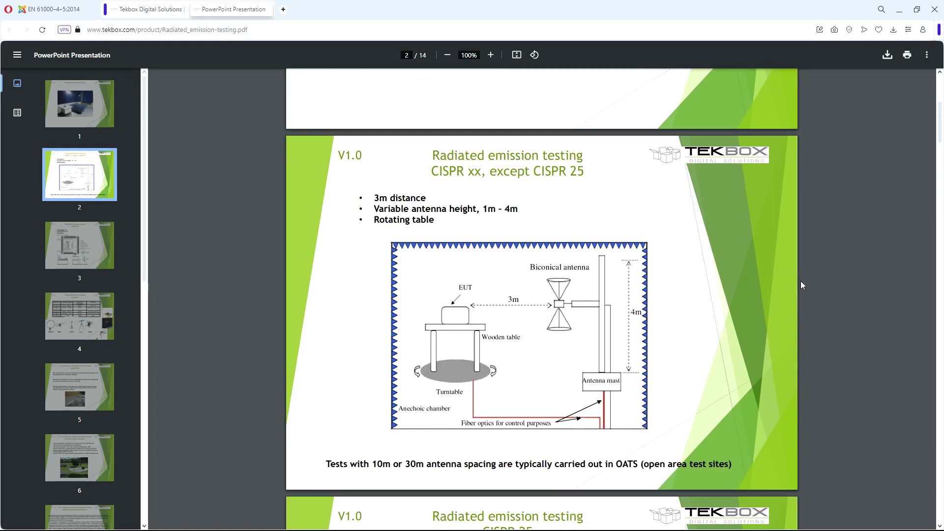
scroll(686, 381, "down", 2)
scroll(688, 378, "down", 2)
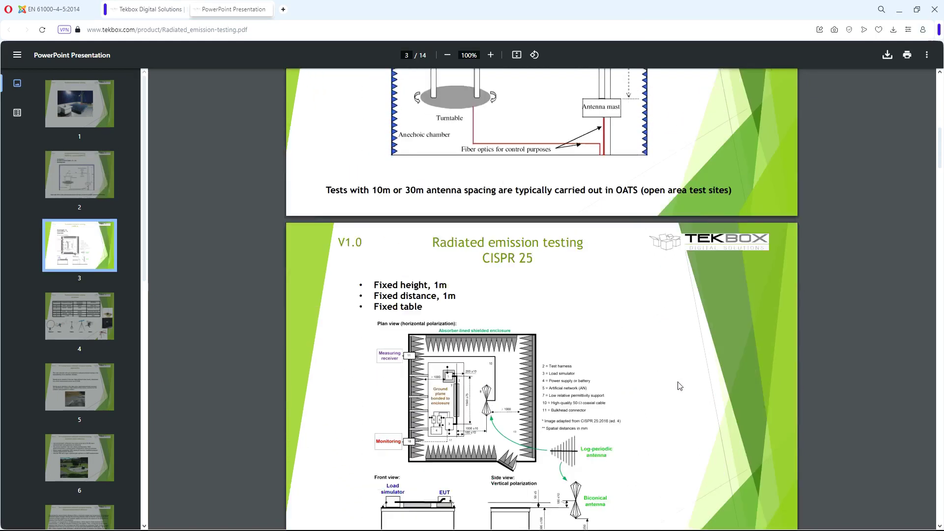
scroll(679, 386, "down", 1)
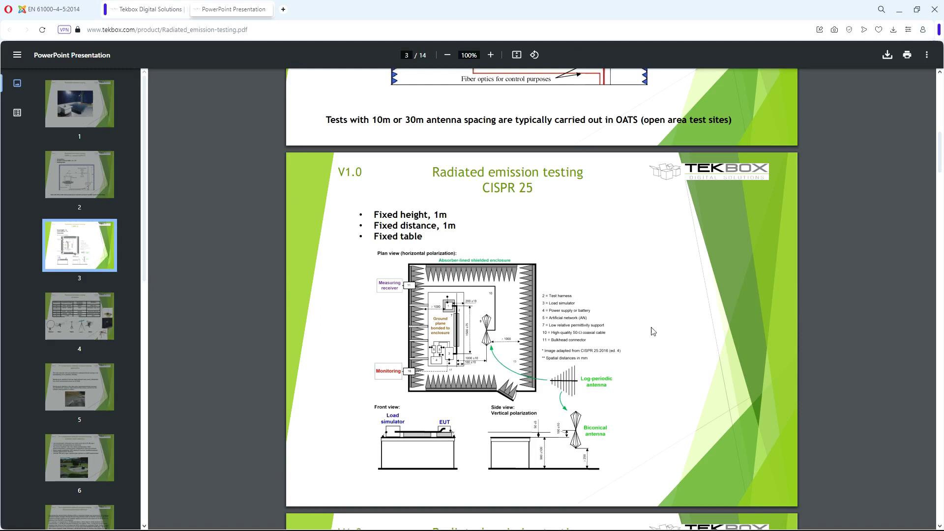
scroll(652, 331, "down", 1)
scroll(642, 327, "down", 2)
scroll(640, 326, "down", 2)
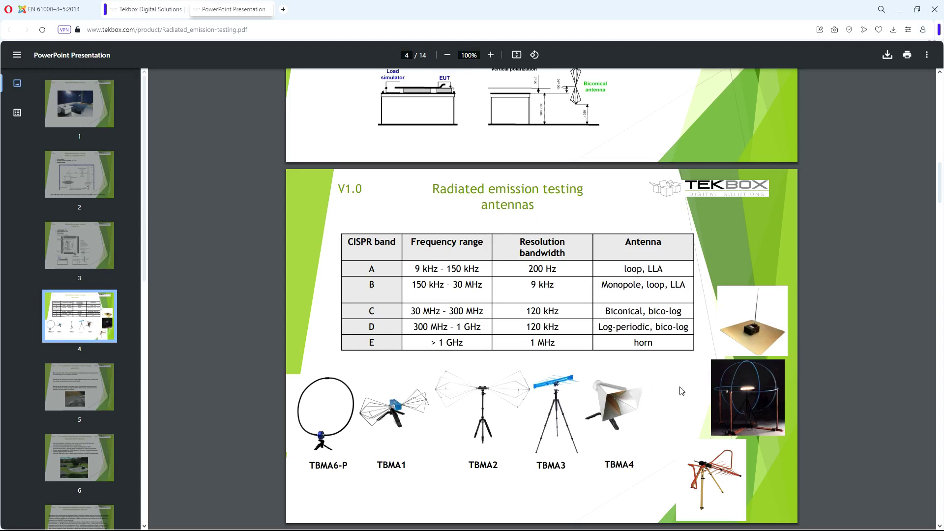
scroll(680, 389, "down", 2)
scroll(673, 386, "down", 3)
scroll(664, 387, "down", 1)
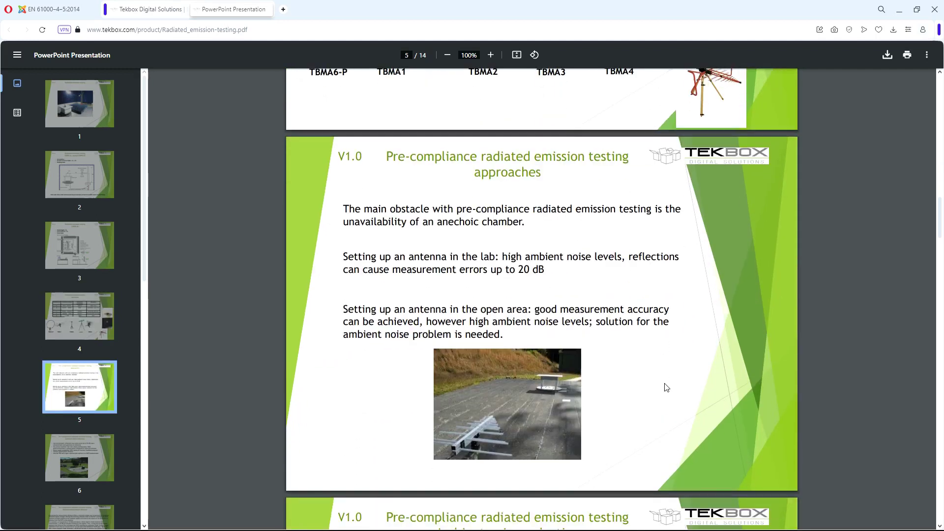
scroll(665, 387, "down", 2)
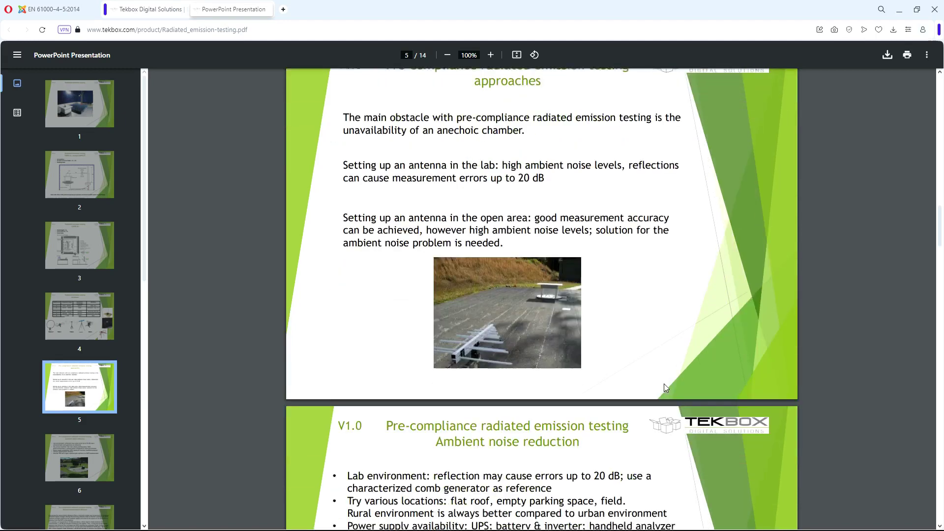
scroll(664, 385, "down", 2)
scroll(662, 392, "down", 3)
scroll(663, 391, "down", 5)
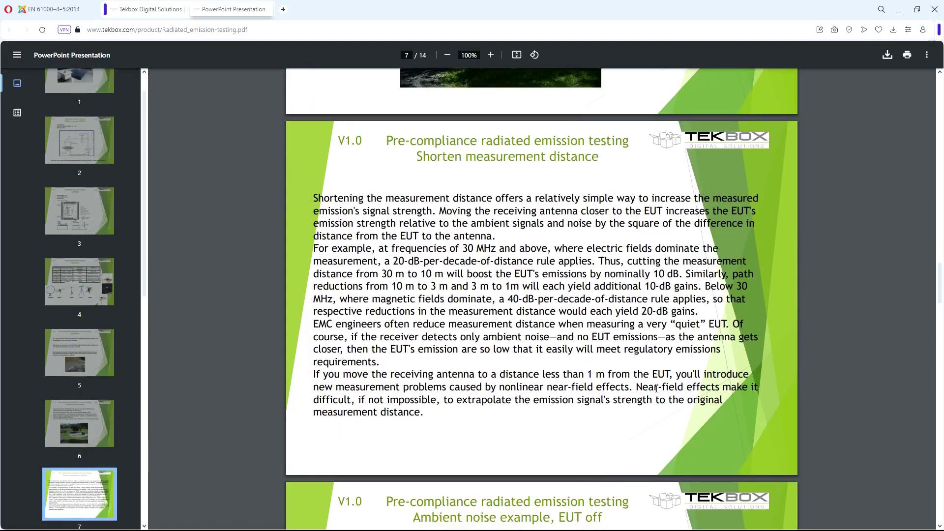
scroll(660, 393, "down", 3)
scroll(657, 393, "down", 6)
scroll(654, 394, "up", 2)
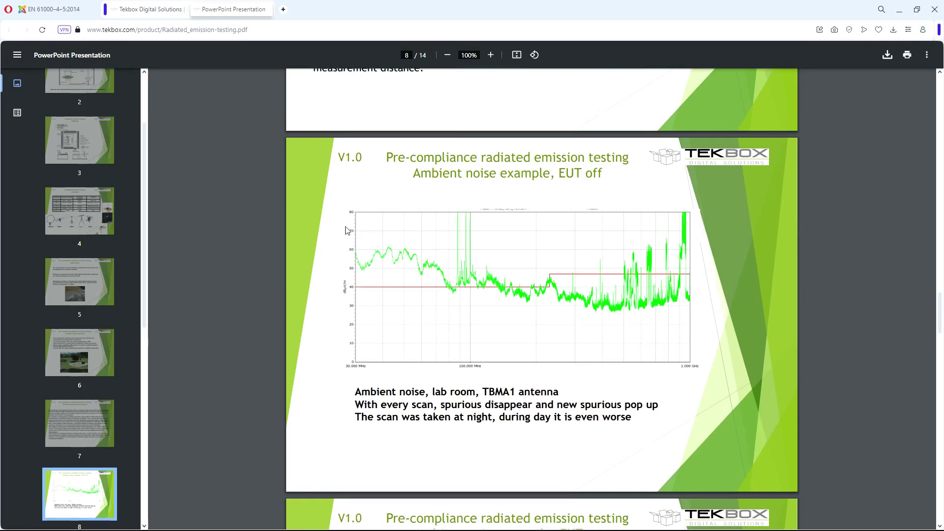
Read the radiated emission slides to page 14, then right-click Conducted Immunity Basics on the downloads page
key("End")
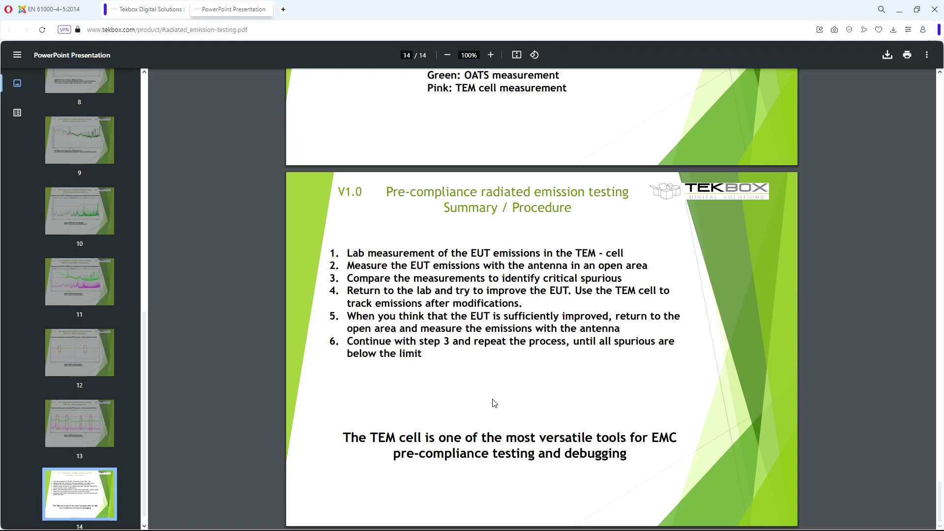
key("ctrl+Tab")
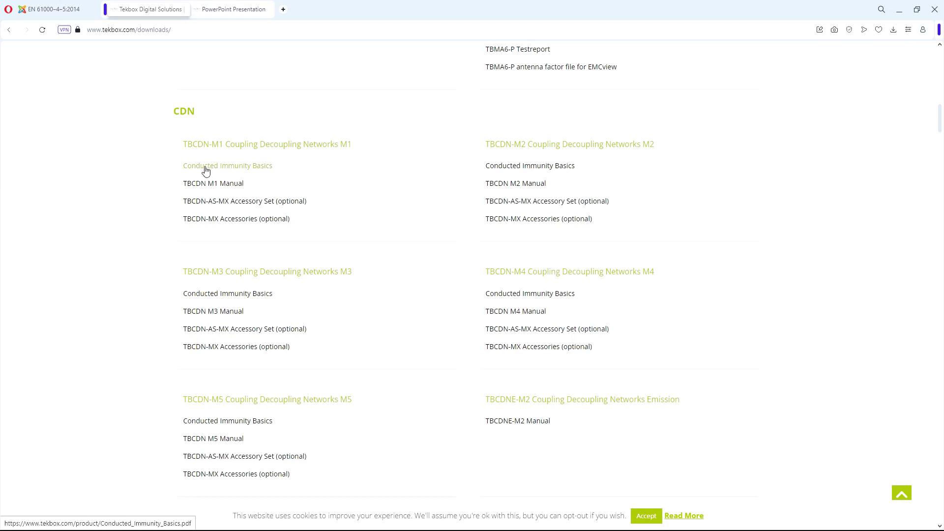
right_click(258, 171)
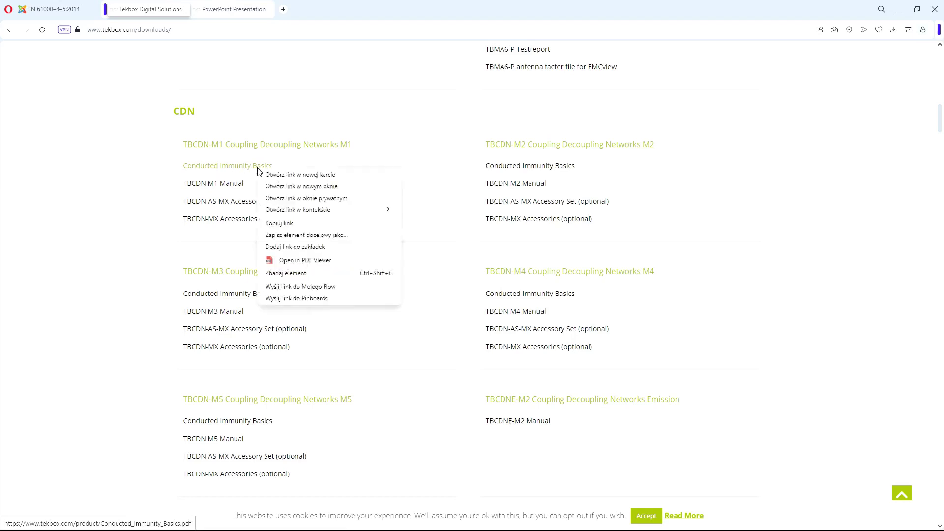
Open Conducted Immunity Basics in a new tab, read it through, and return to the downloads page
left_click(302, 260)
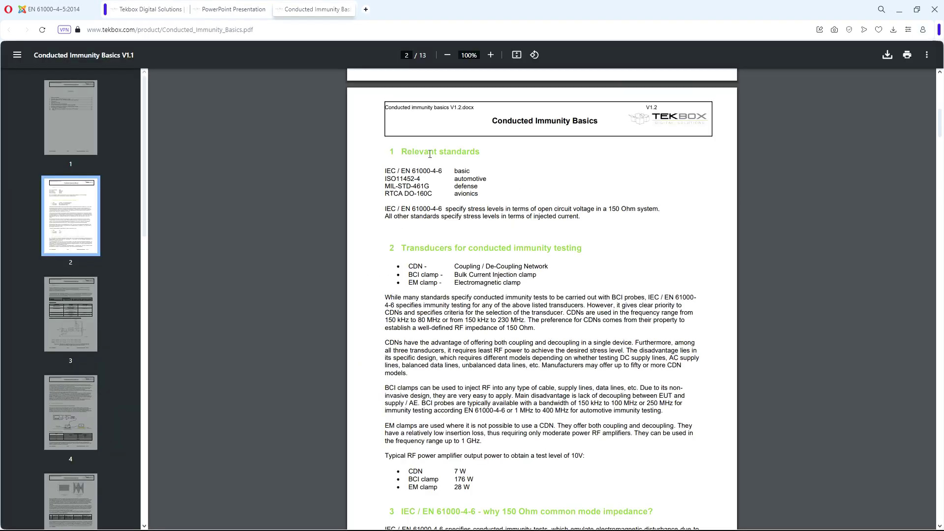
scroll(602, 310, "down", 3)
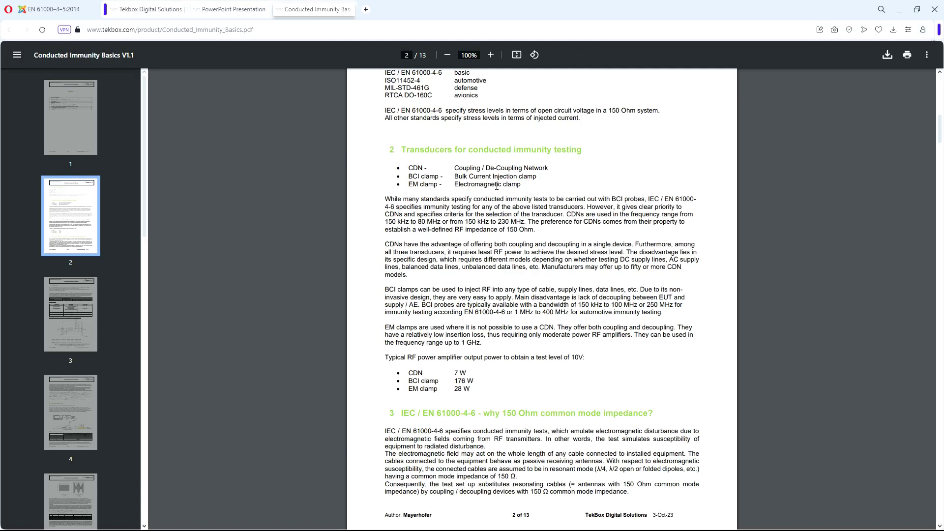
scroll(611, 215, "down", 2)
scroll(712, 307, "down", 15)
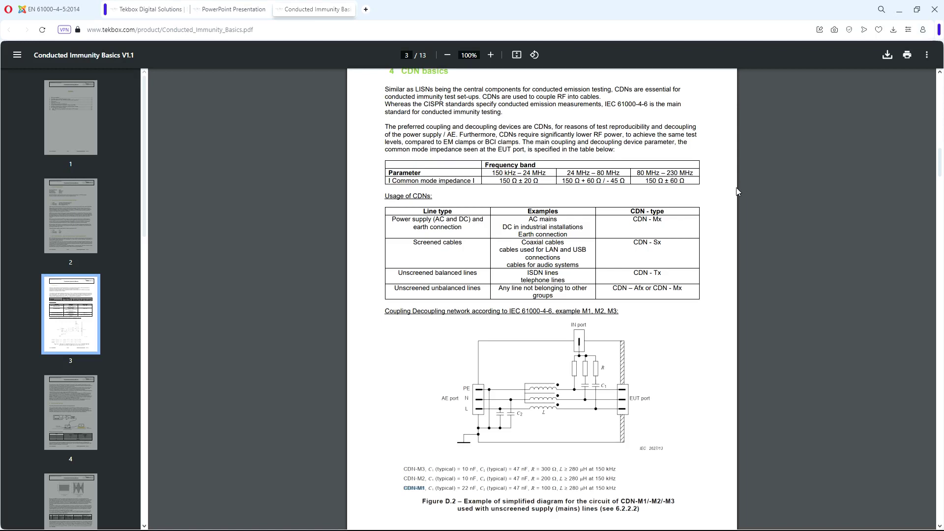
scroll(718, 199, "down", 5)
scroll(717, 200, "down", 4)
scroll(714, 203, "down", 3)
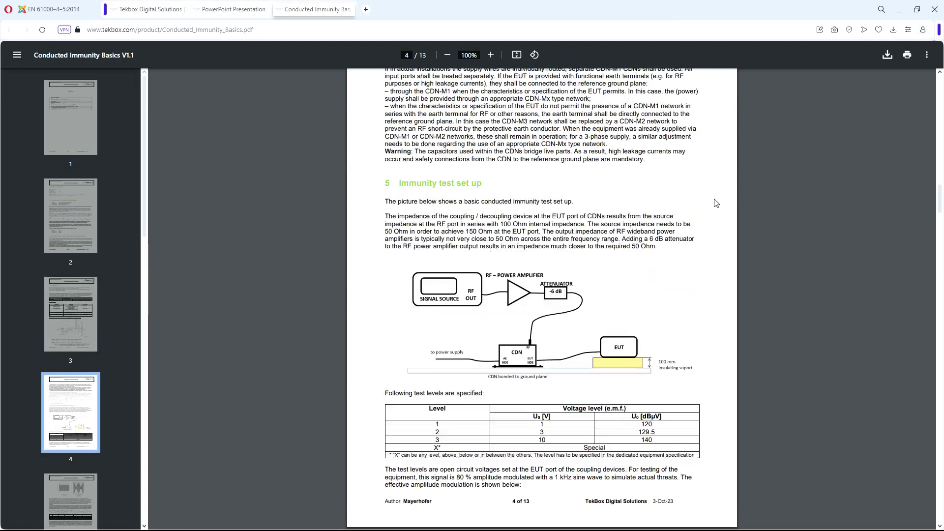
scroll(715, 203, "down", 2)
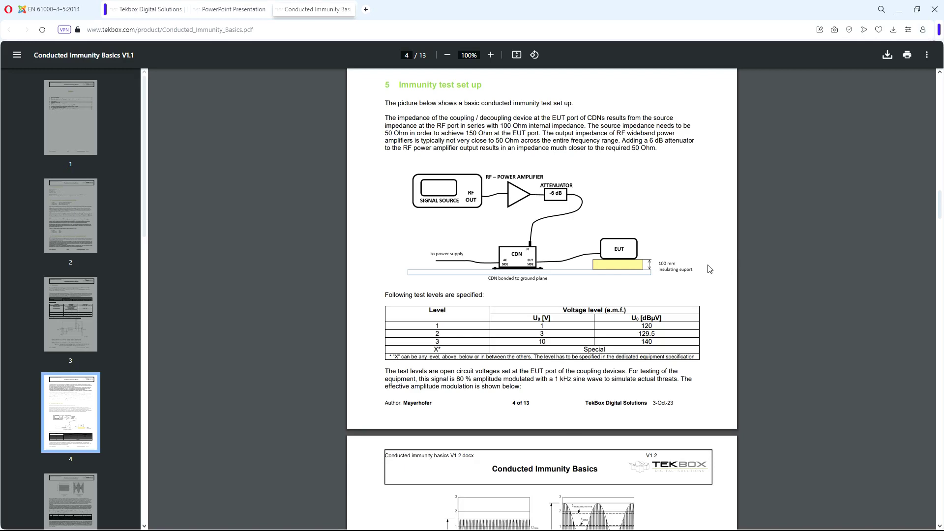
scroll(707, 270, "down", 2)
scroll(709, 272, "down", 3)
scroll(707, 273, "down", 3)
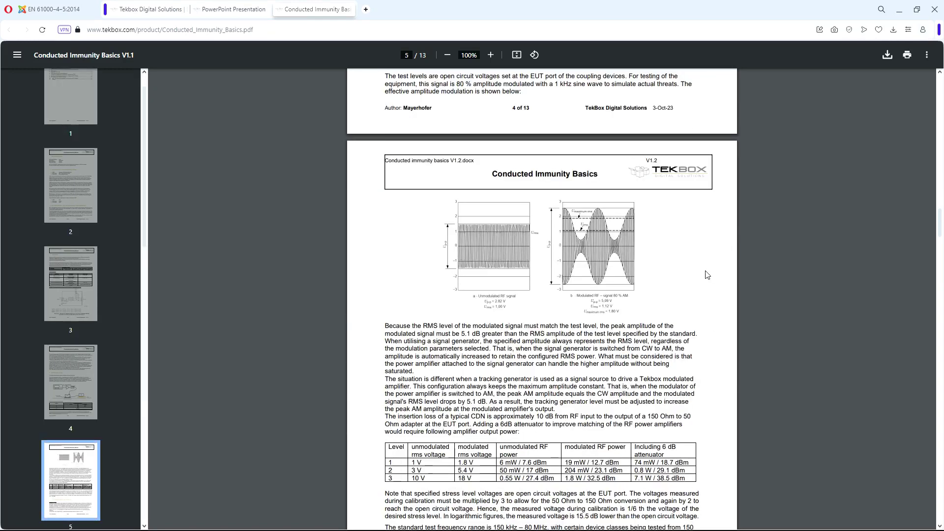
scroll(703, 274, "down", 1)
scroll(703, 275, "down", 2)
scroll(703, 275, "down", 1)
scroll(697, 272, "down", 1)
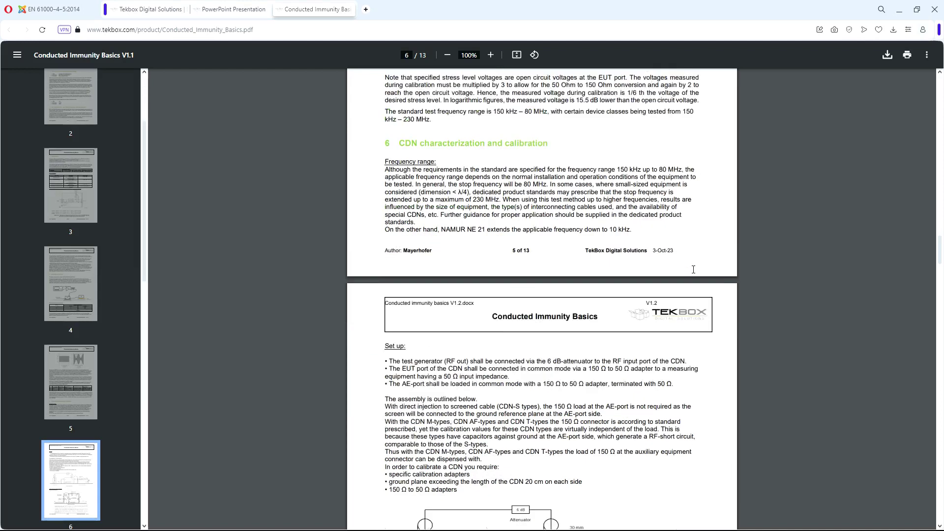
scroll(694, 274, "down", 1)
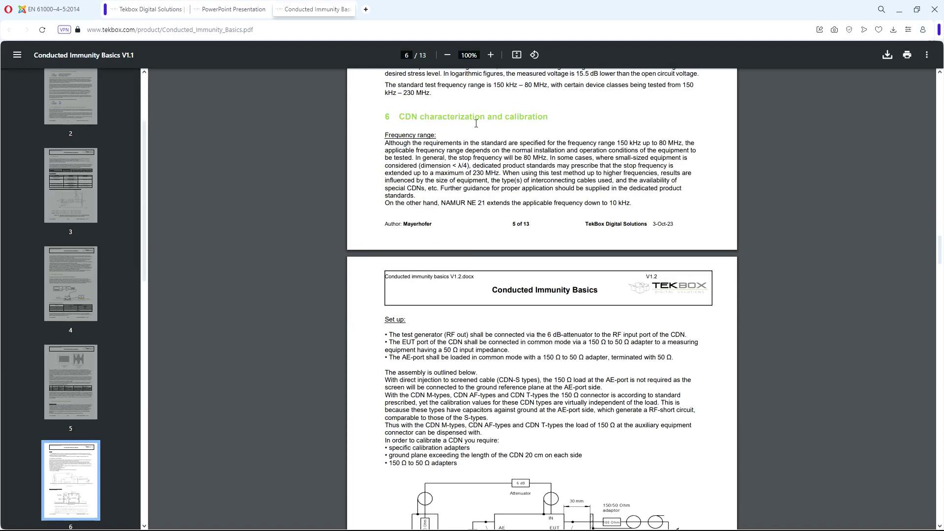
scroll(654, 197, "down", 1)
scroll(721, 236, "down", 5)
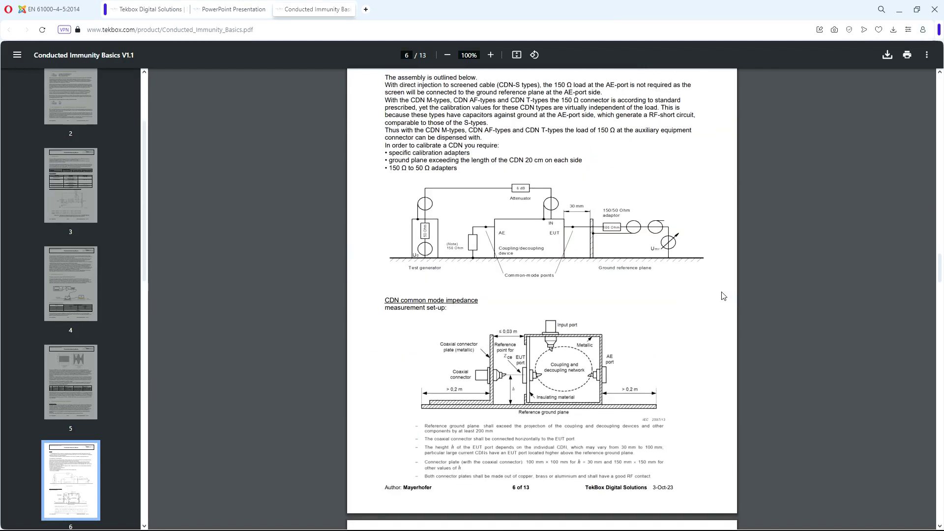
scroll(721, 236, "down", 10)
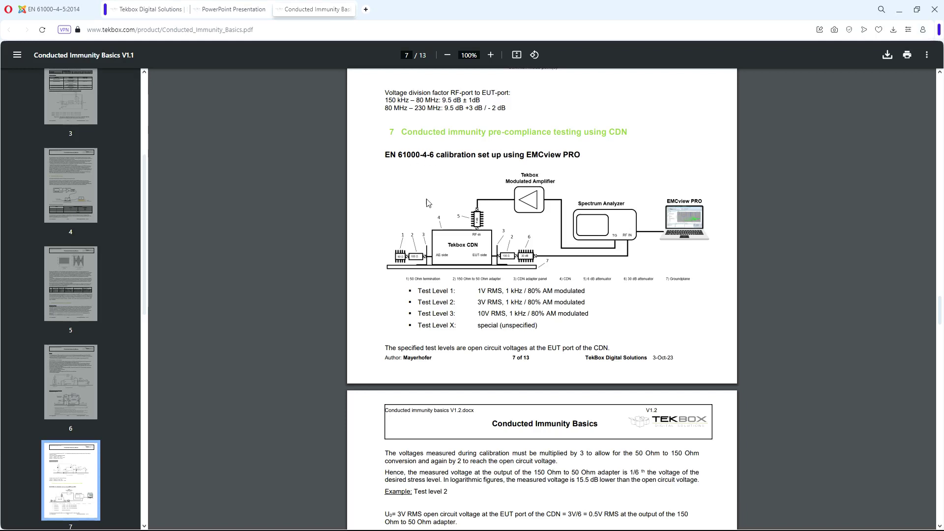
scroll(442, 177, "down", 15)
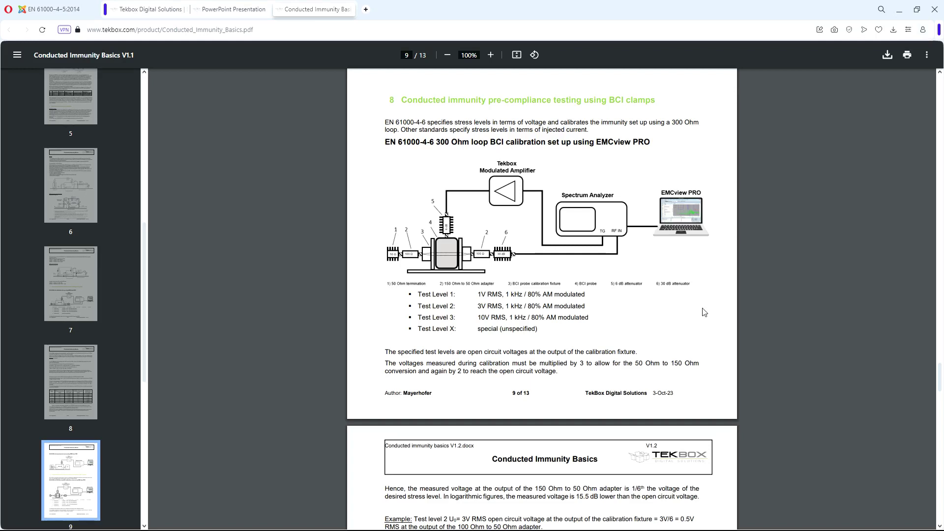
scroll(443, 241, "down", 6)
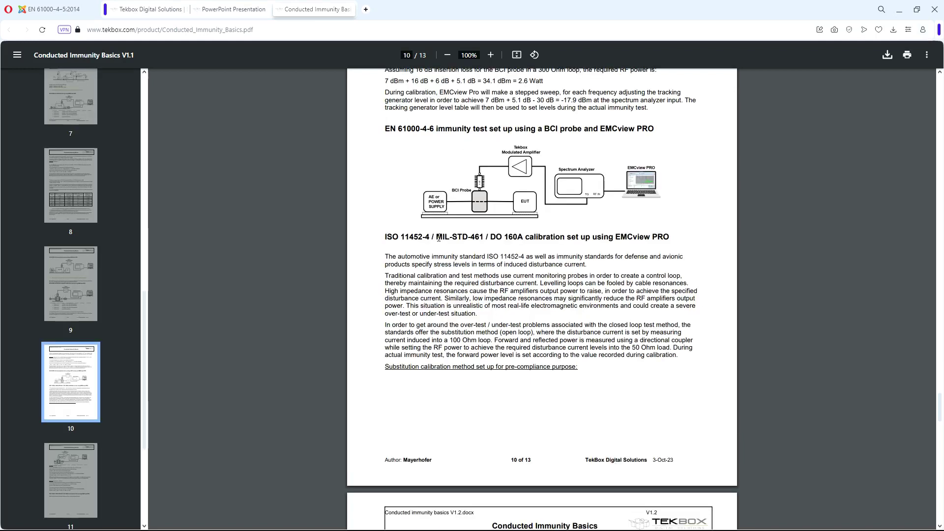
scroll(787, 360, "down", 2)
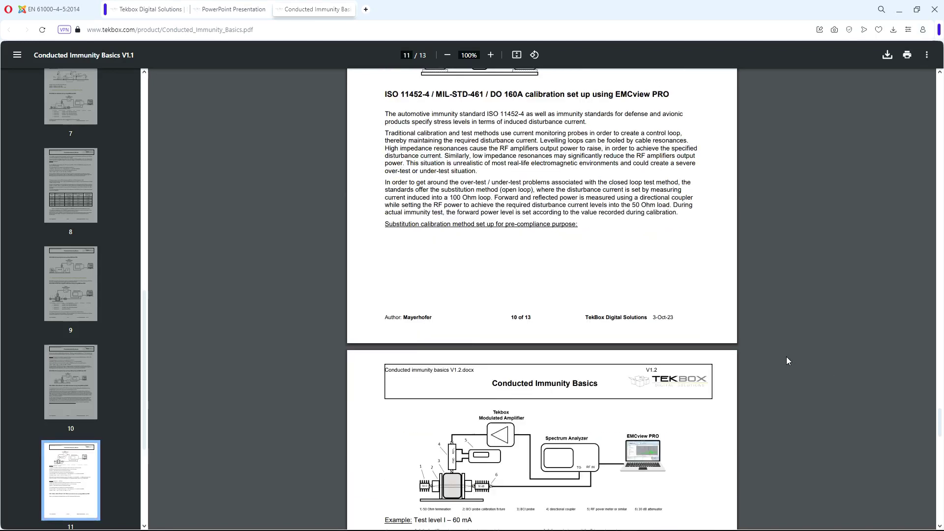
scroll(788, 360, "down", 4)
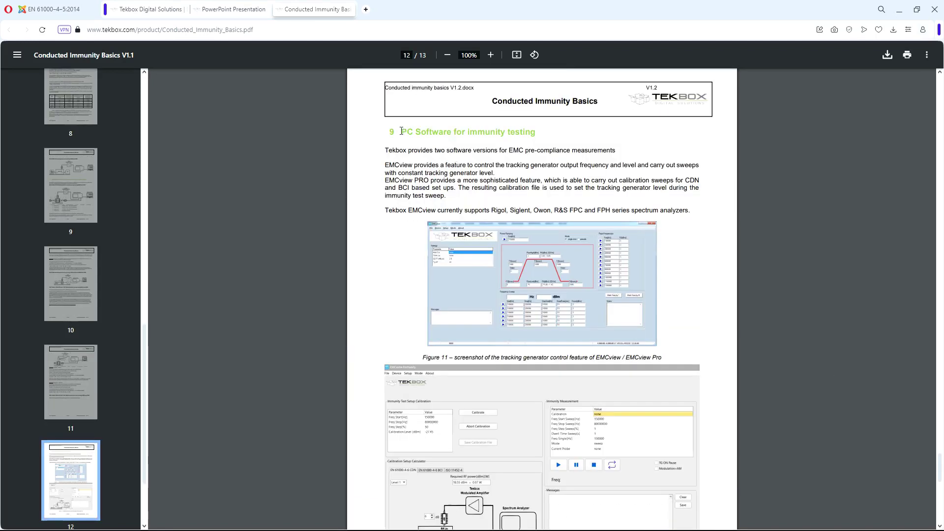
scroll(590, 265, "down", 4)
scroll(590, 267, "down", 2)
key("alt+Left")
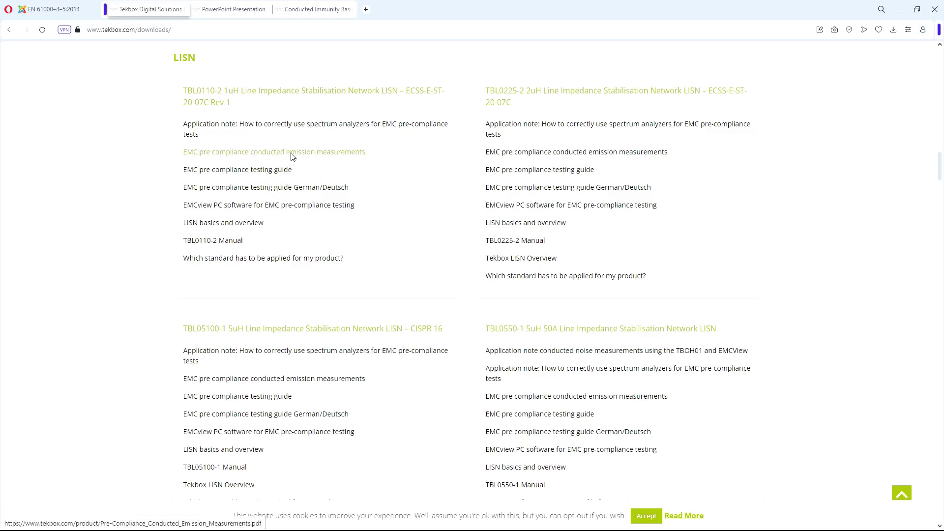
Read the EMC pre-compliance conducted emission measurements slides to slide 21, then close them
left_click(291, 153)
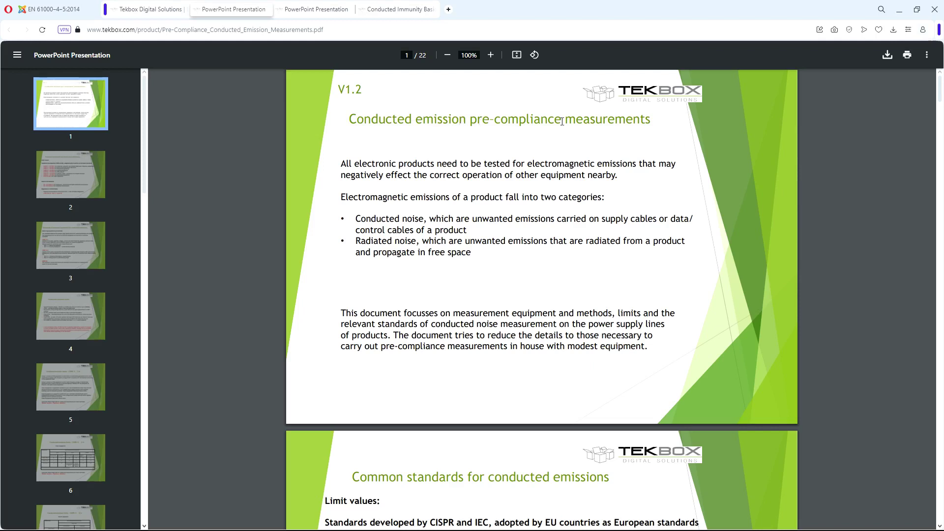
scroll(705, 230, "down", 4)
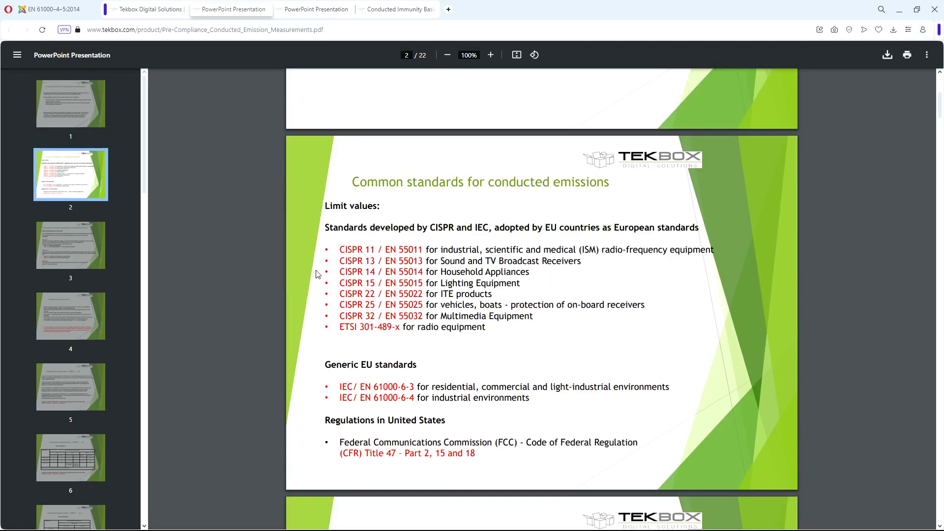
scroll(569, 259, "down", 4)
scroll(583, 259, "down", 3)
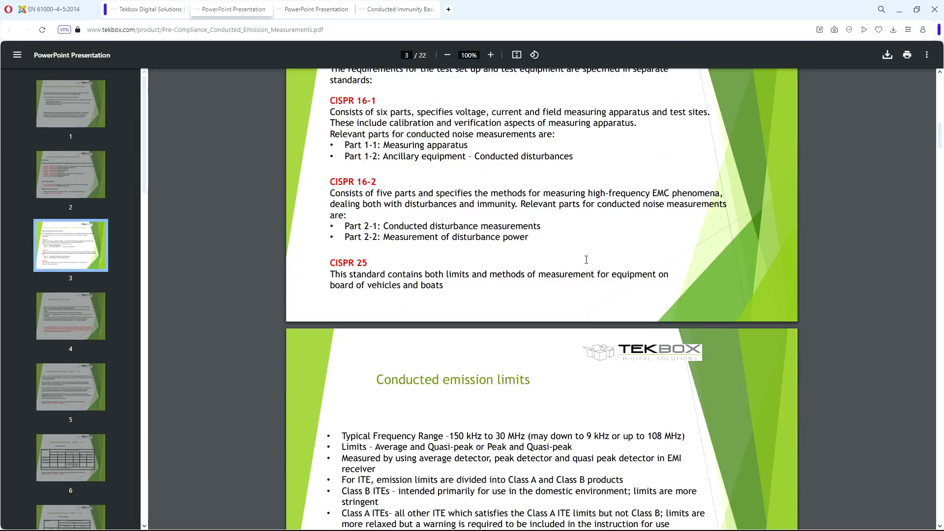
scroll(587, 260, "down", 3)
scroll(583, 261, "down", 4)
scroll(580, 262, "down", 2)
scroll(577, 264, "down", 3)
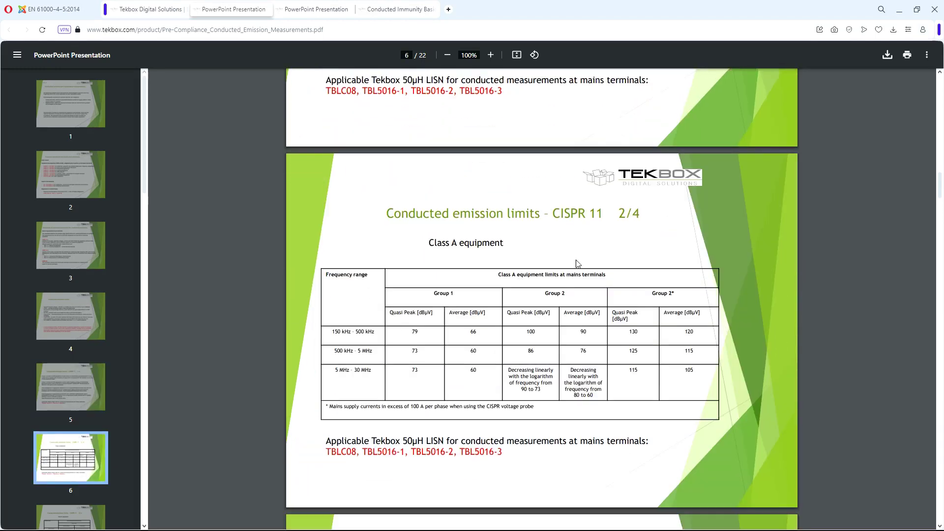
scroll(576, 262, "down", 2)
scroll(575, 258, "down", 4)
scroll(574, 256, "down", 3)
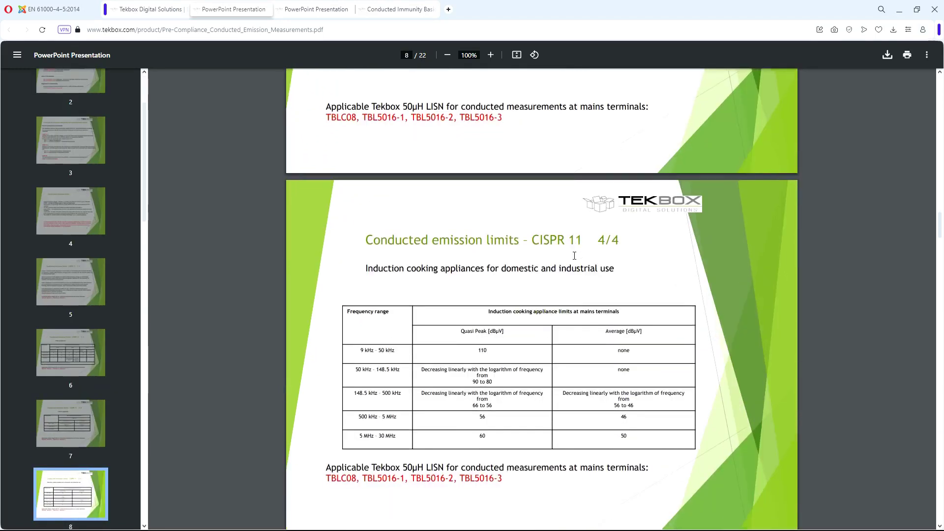
scroll(574, 256, "down", 20)
scroll(531, 280, "down", 15)
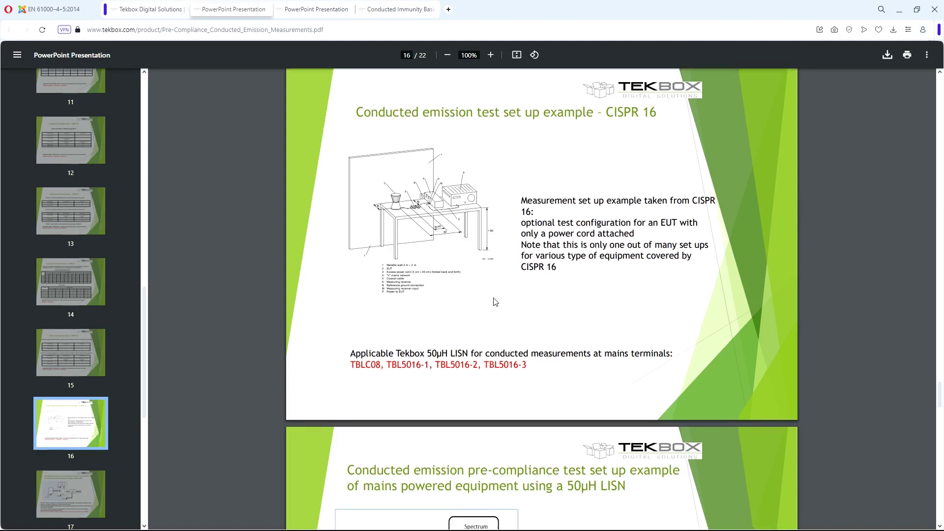
scroll(493, 301, "down", 4)
scroll(494, 301, "down", 2)
scroll(493, 302, "up", 2)
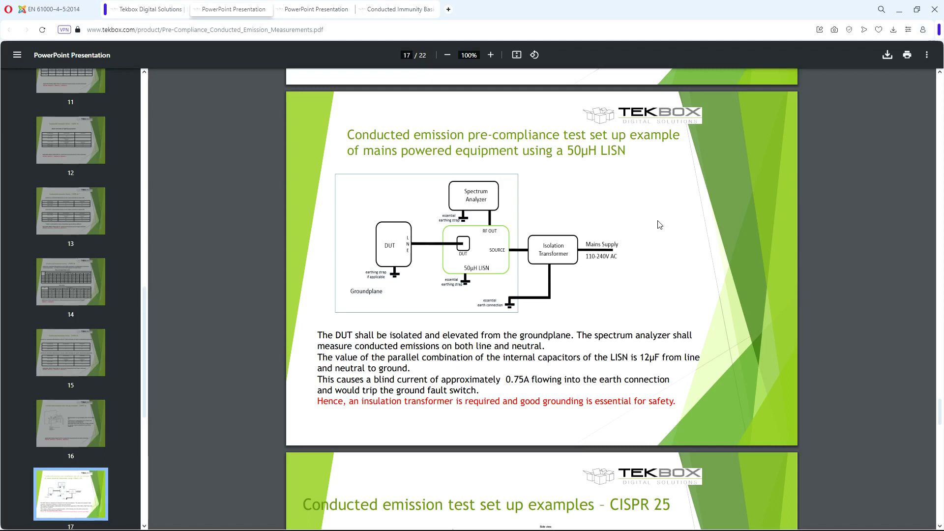
scroll(659, 225, "down", 4)
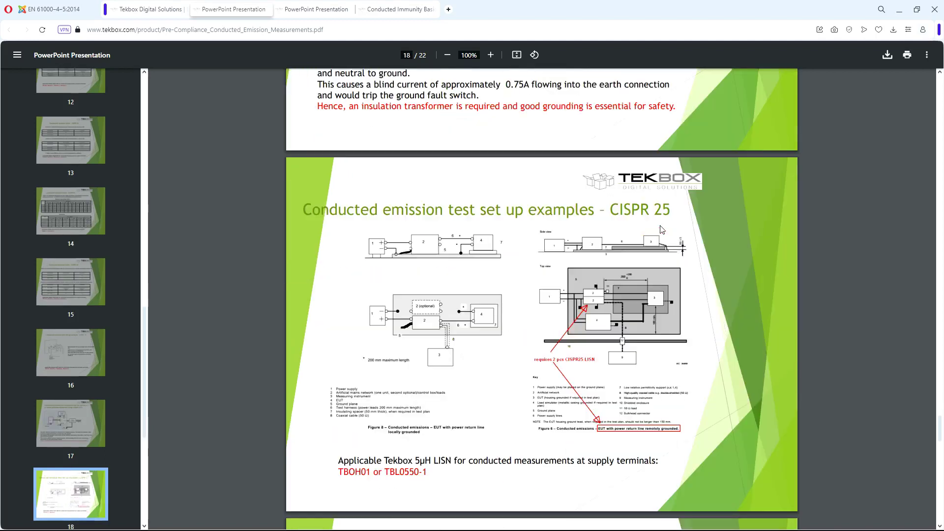
scroll(659, 224, "down", 1)
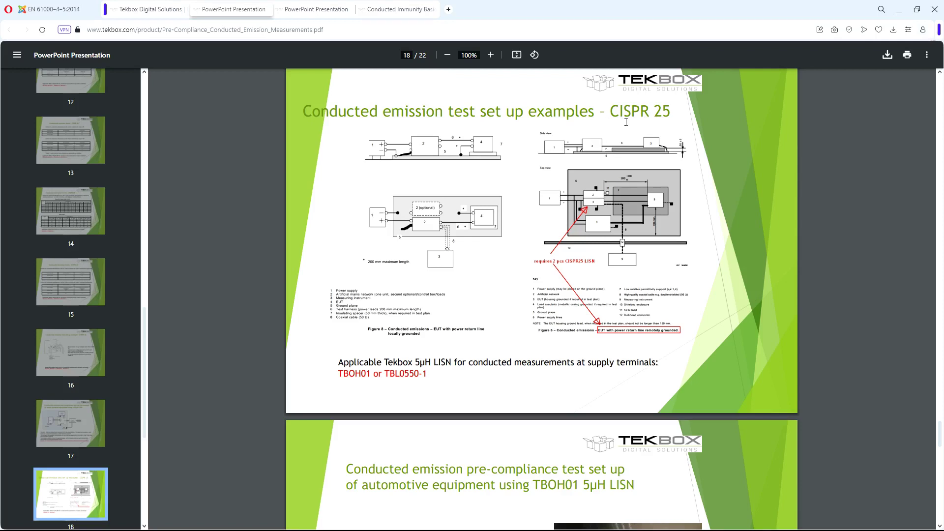
scroll(660, 170, "down", 3)
scroll(661, 173, "down", 2)
scroll(662, 288, "down", 5)
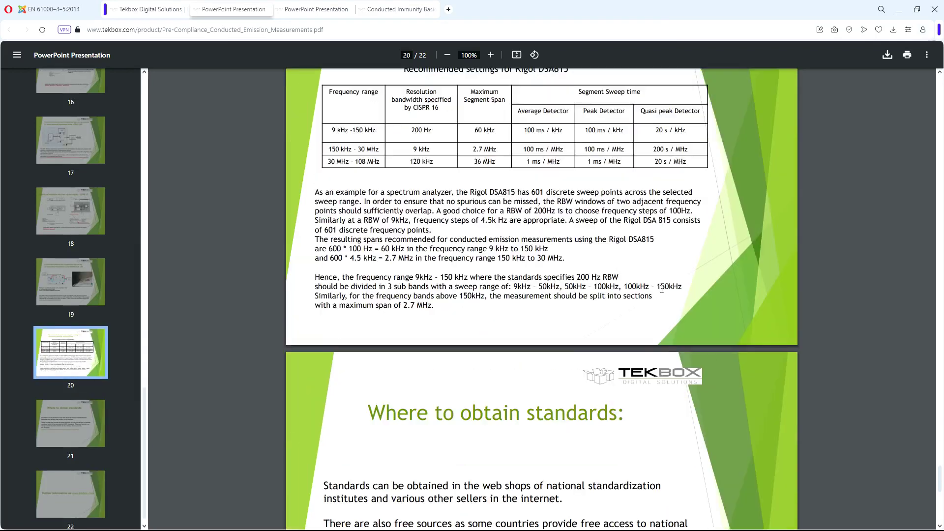
scroll(662, 287, "down", 3)
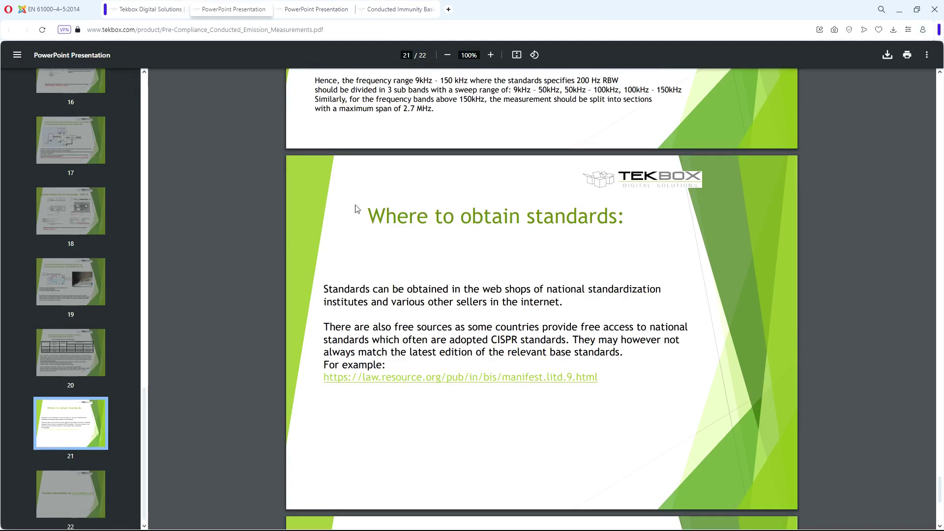
key("ctrl+w")
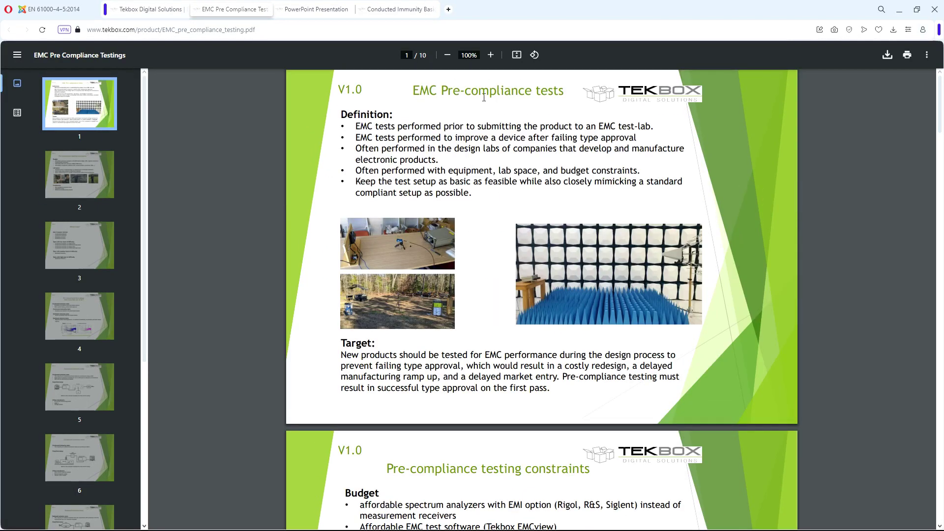
scroll(497, 417, "down", 2)
scroll(497, 417, "down", 3)
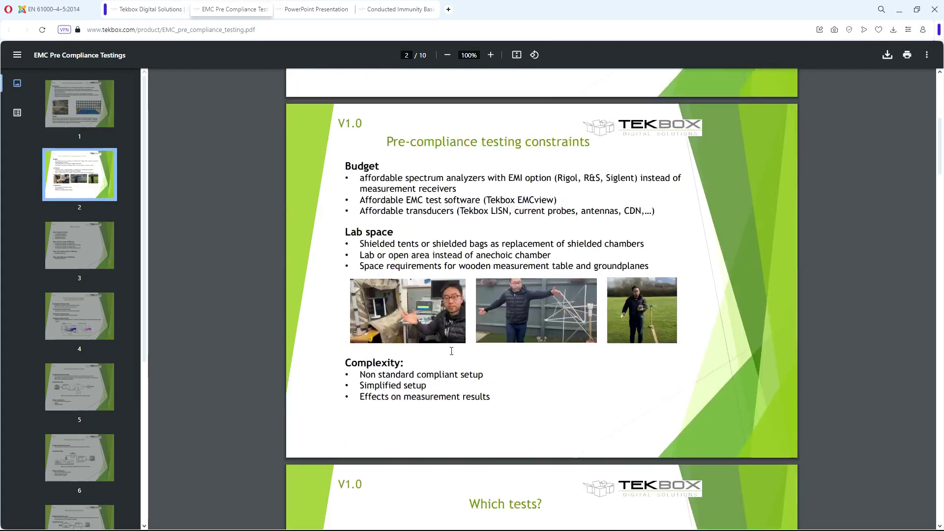
scroll(535, 181, "down", 12)
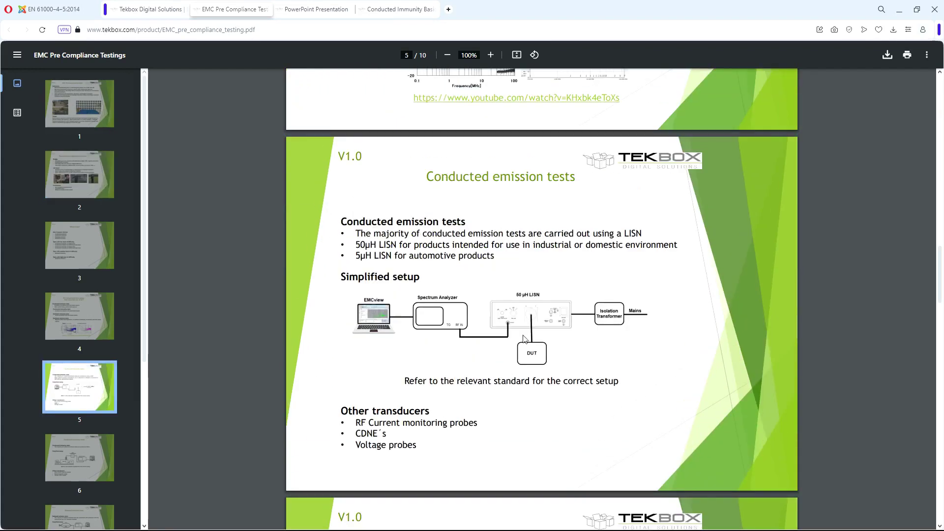
scroll(524, 339, "down", 5)
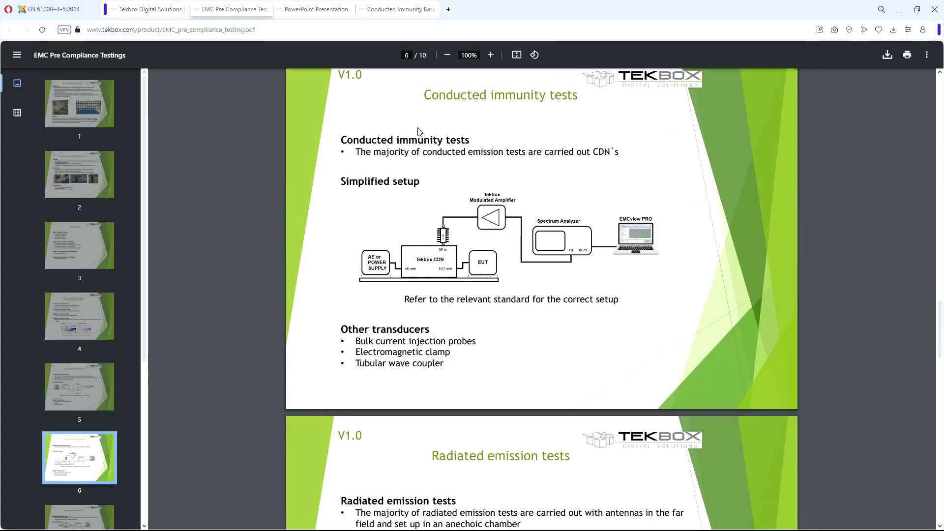
scroll(524, 261, "down", 3)
scroll(524, 262, "down", 1)
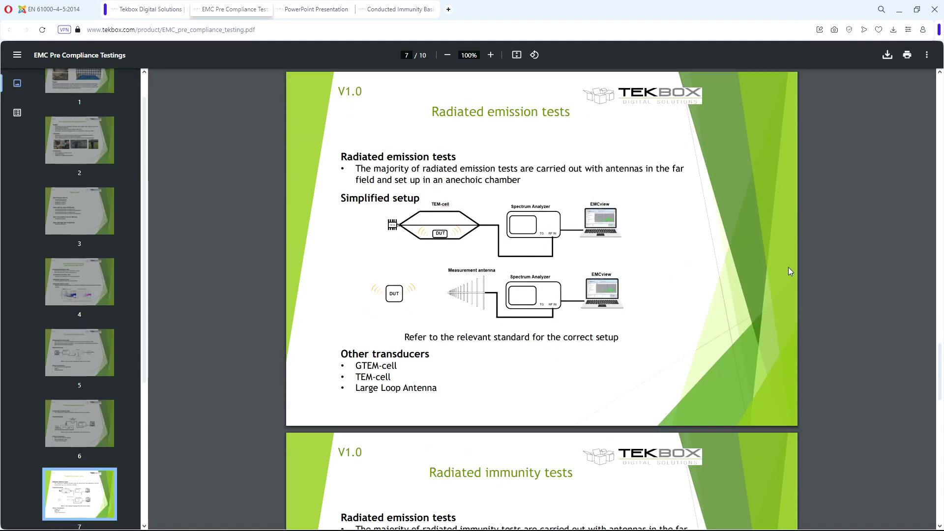
scroll(544, 377, "down", 3)
scroll(544, 378, "down", 1)
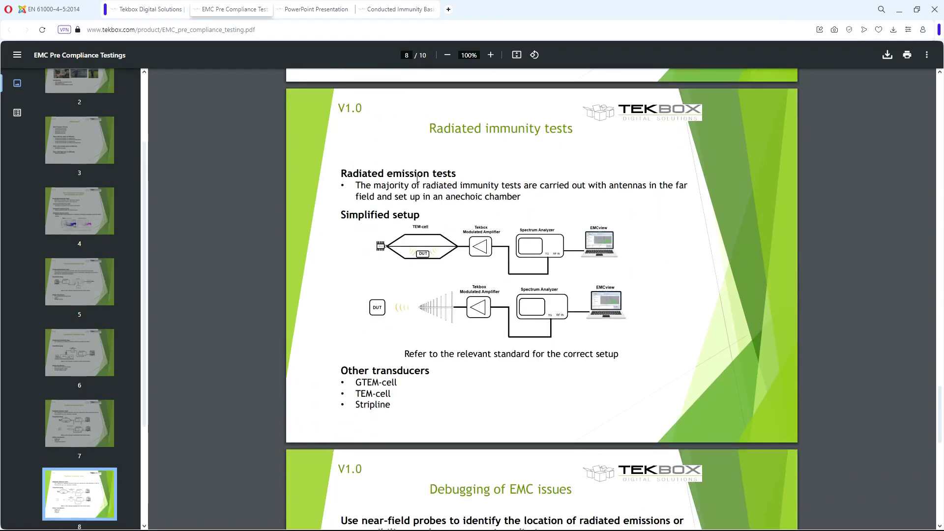
scroll(547, 326, "down", 3)
scroll(547, 326, "down", 2)
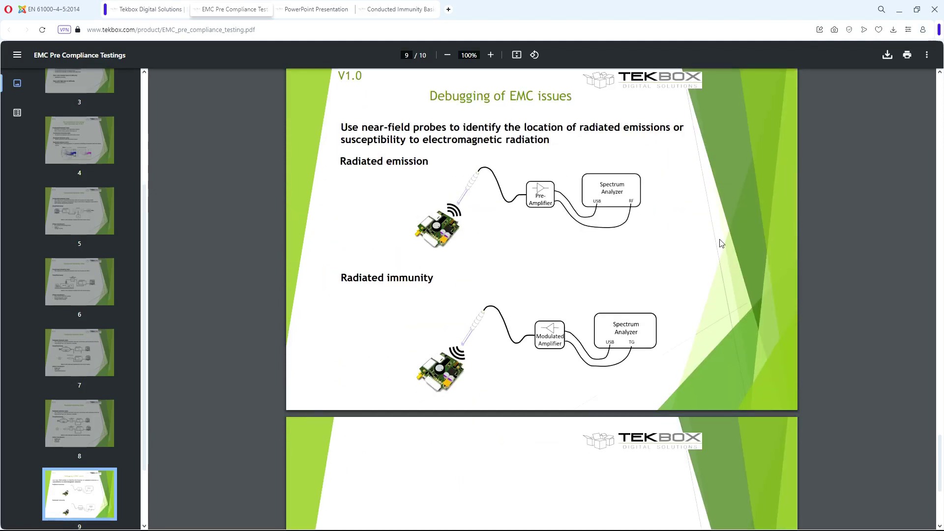
scroll(721, 244, "down", 3)
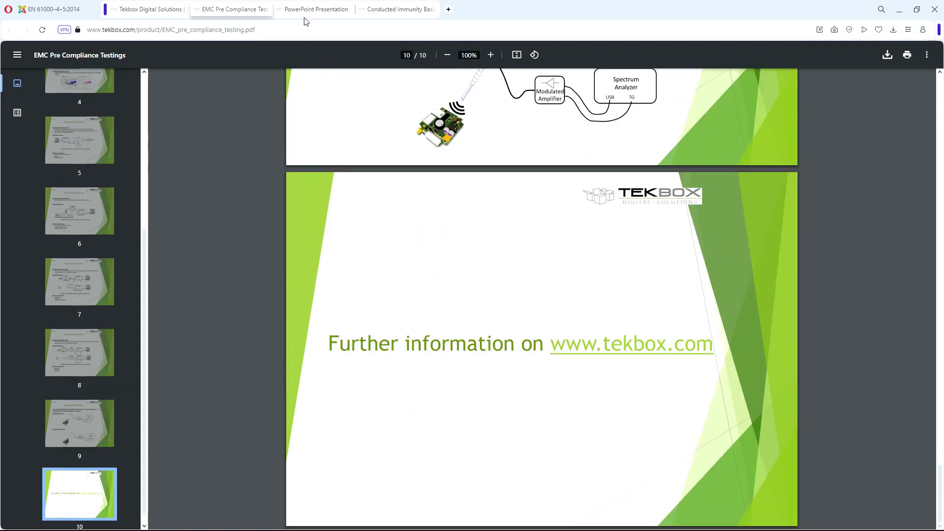